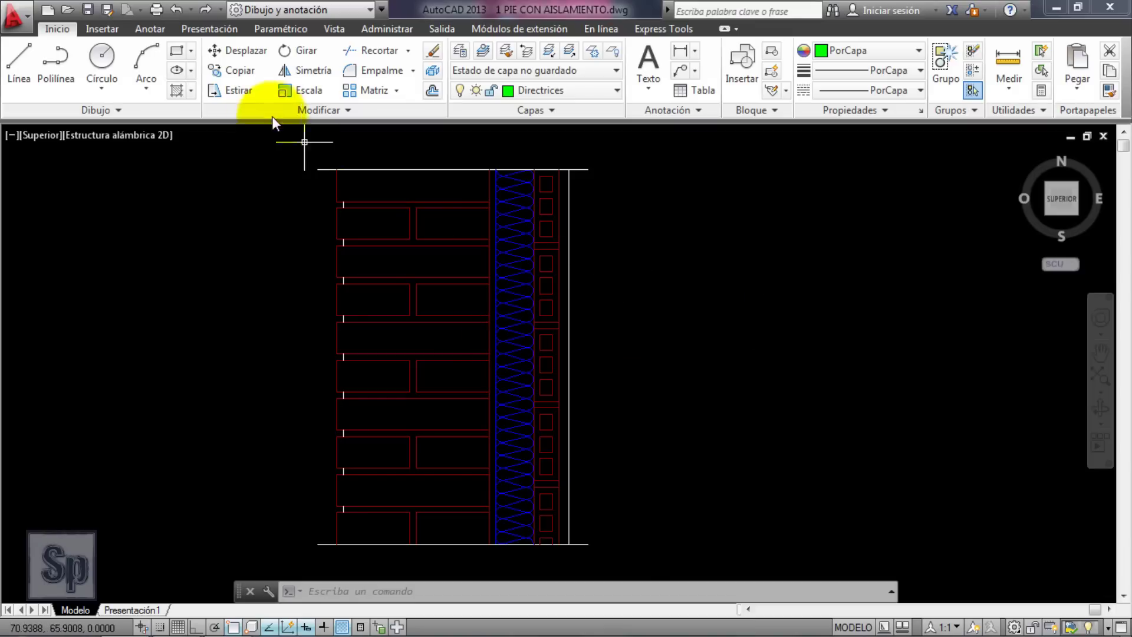
Step: In the Anotar tools, confirm Standard is the multileader style and start Directriz múltiple
left_click(155, 28)
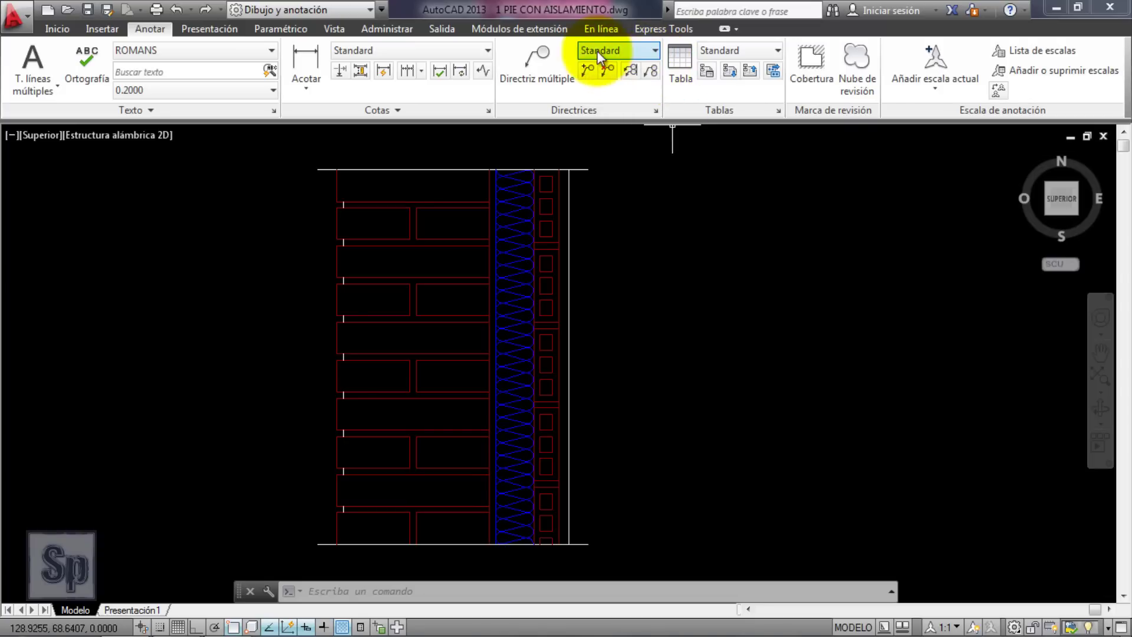
left_click(641, 53)
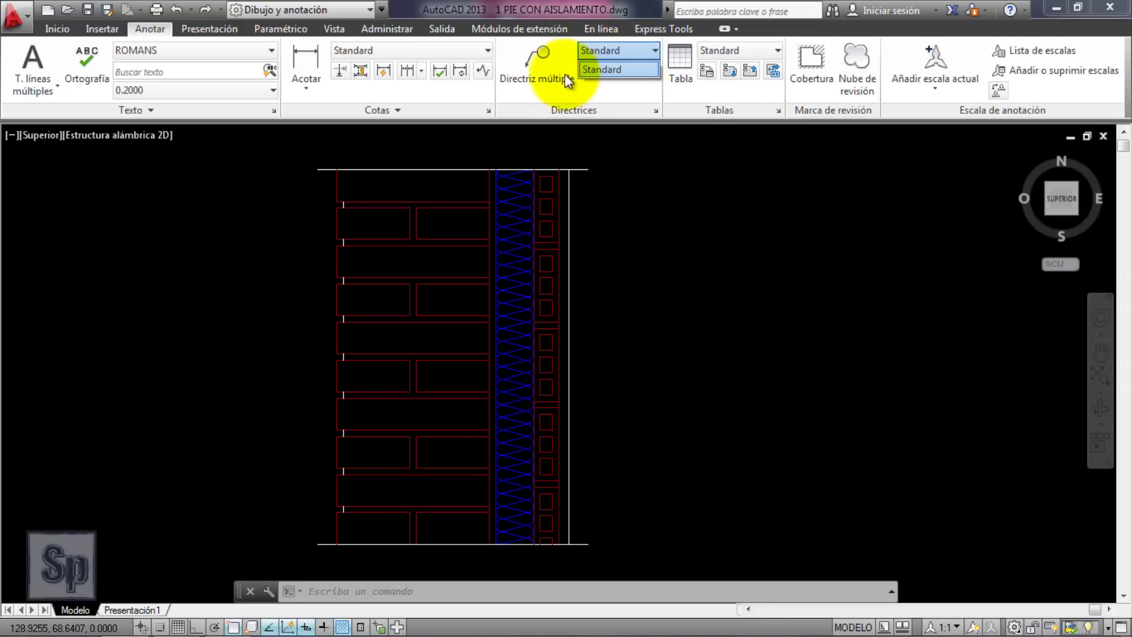
left_click(525, 56)
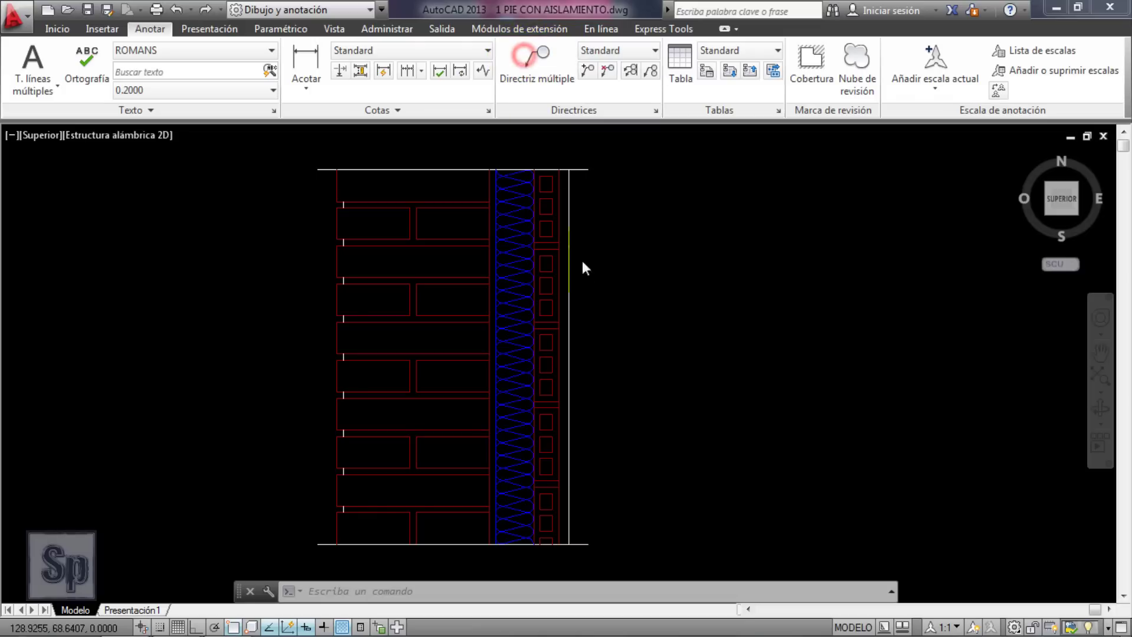
left_click(533, 58)
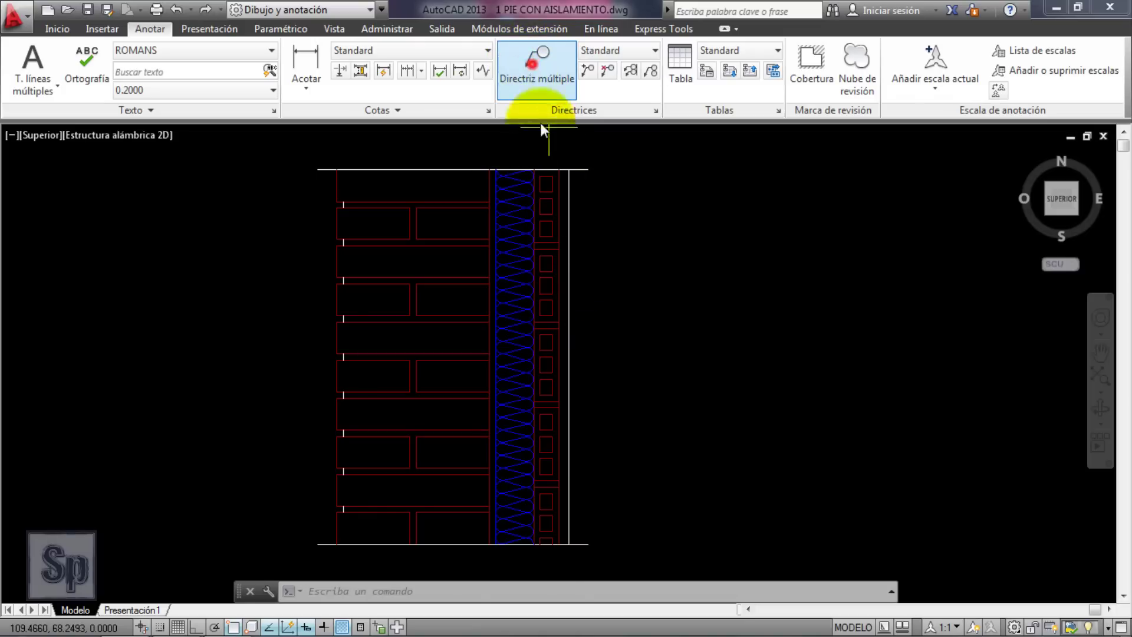
left_click(551, 306)
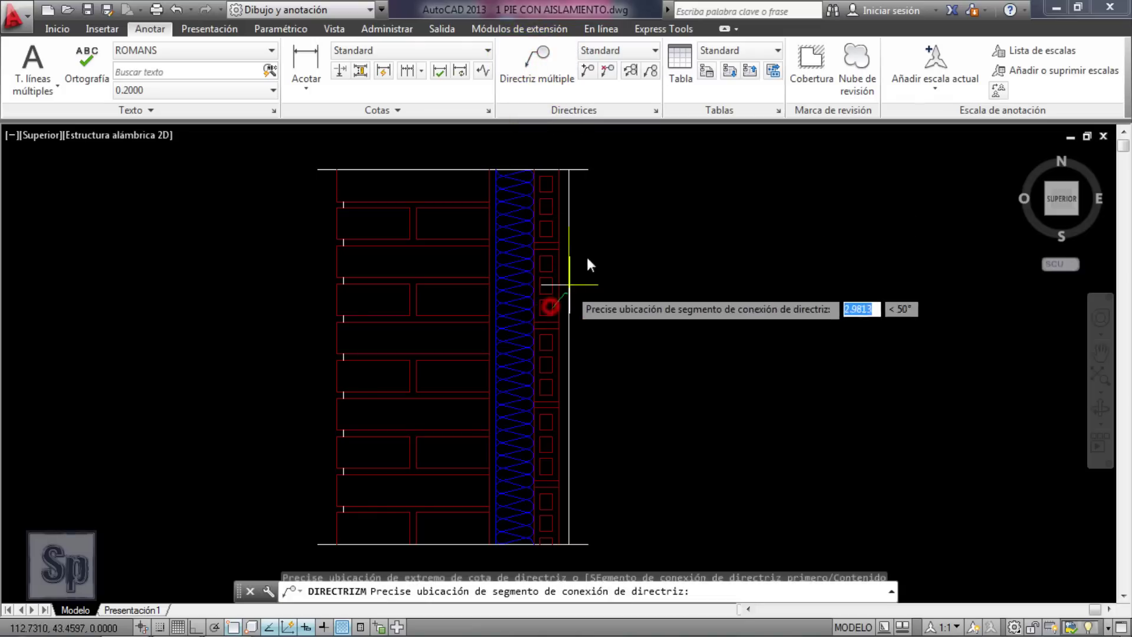
left_click(610, 231)
type("enlucido")
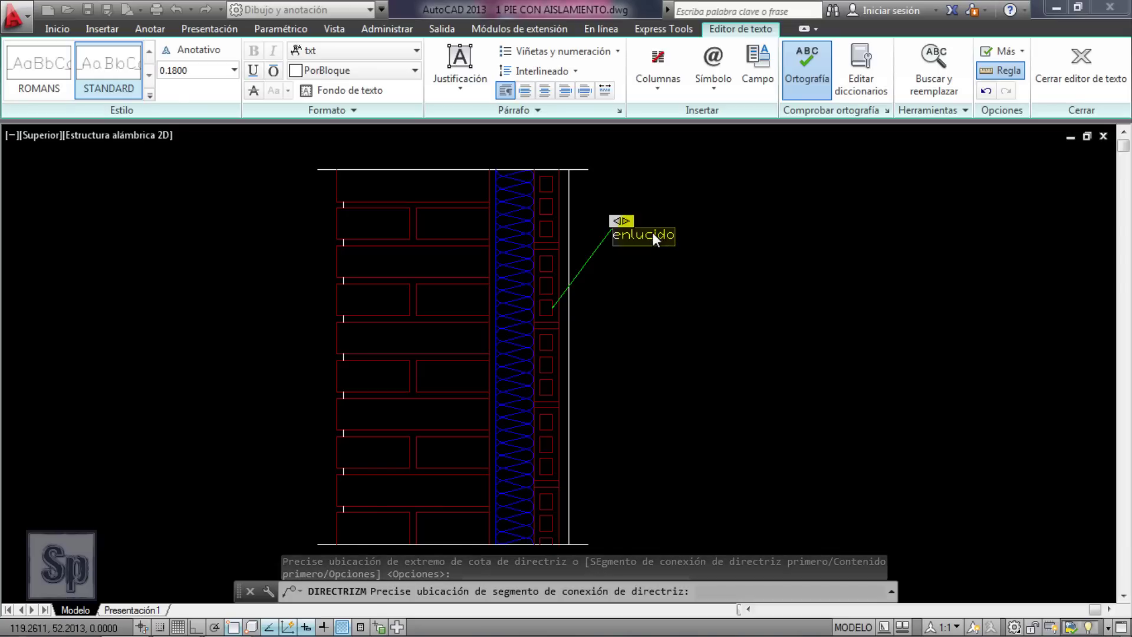
left_click(730, 219)
scroll(613, 256, "up", 4)
scroll(637, 263, "up", 1)
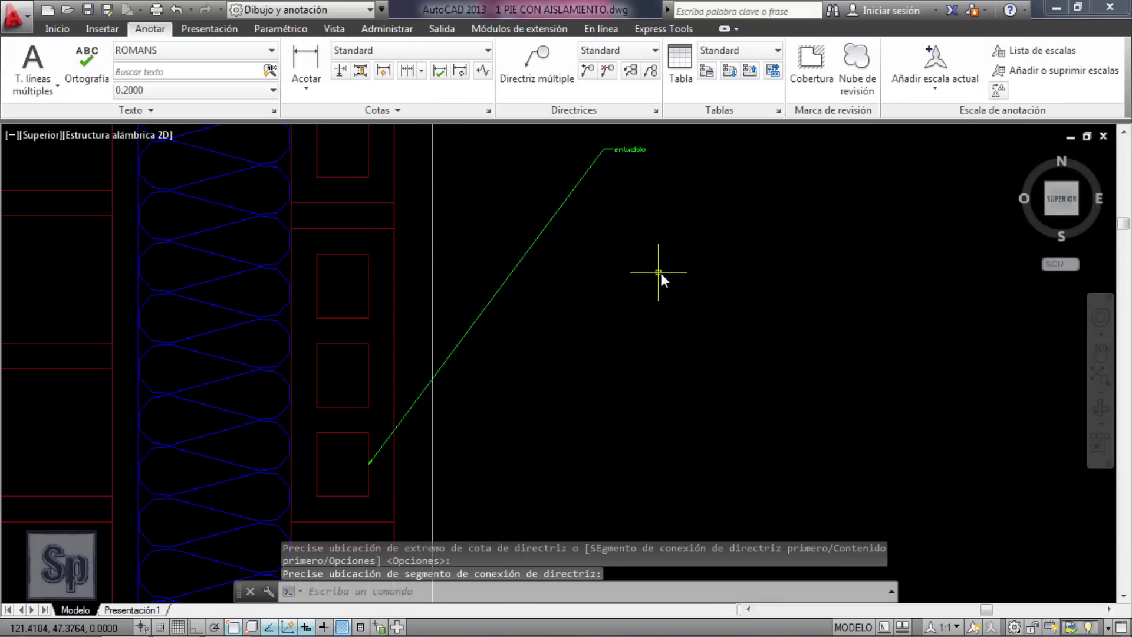
scroll(660, 272, "down", 1)
scroll(640, 172, "up", 2)
scroll(625, 230, "up", 7)
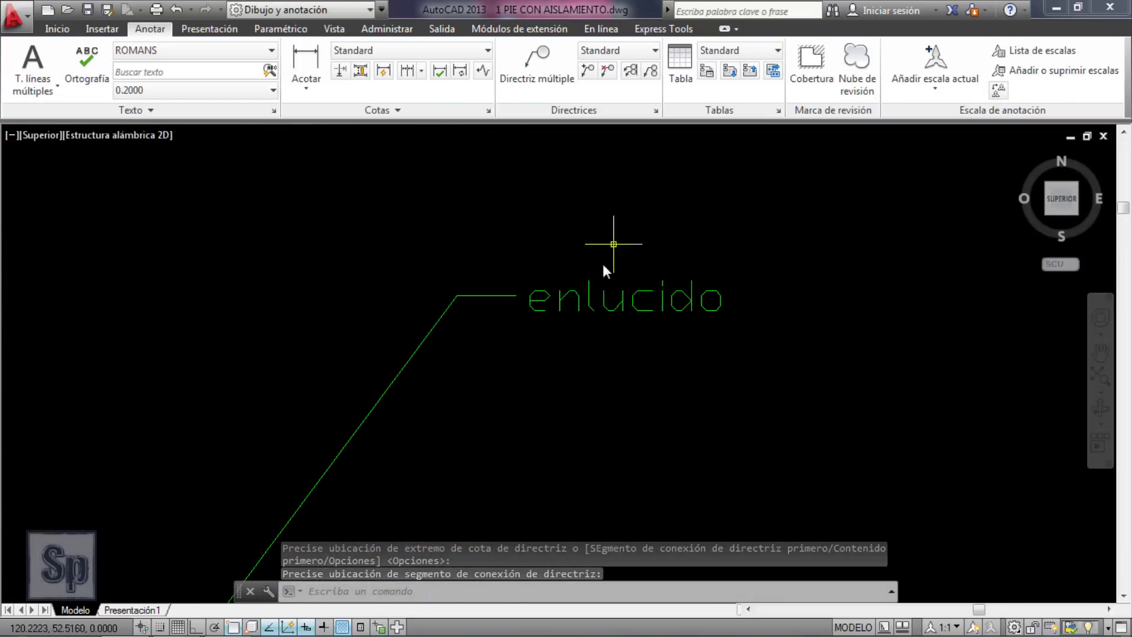
scroll(649, 283, "down", 5)
scroll(575, 379, "up", 3)
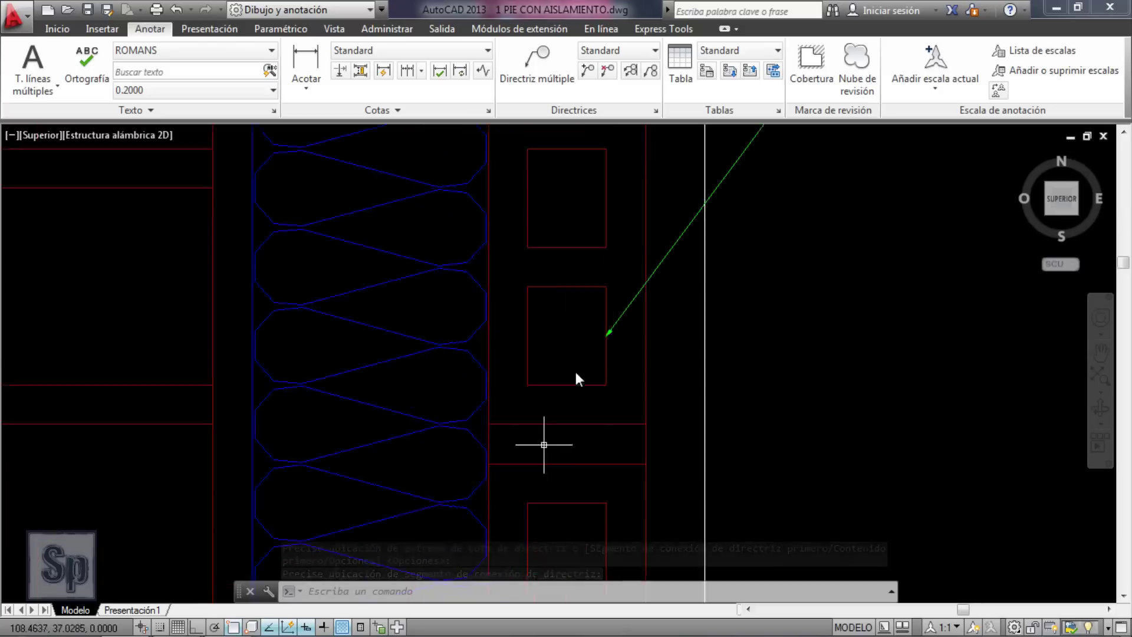
scroll(648, 252, "up", 4)
scroll(566, 359, "down", 4)
scroll(583, 380, "down", 5)
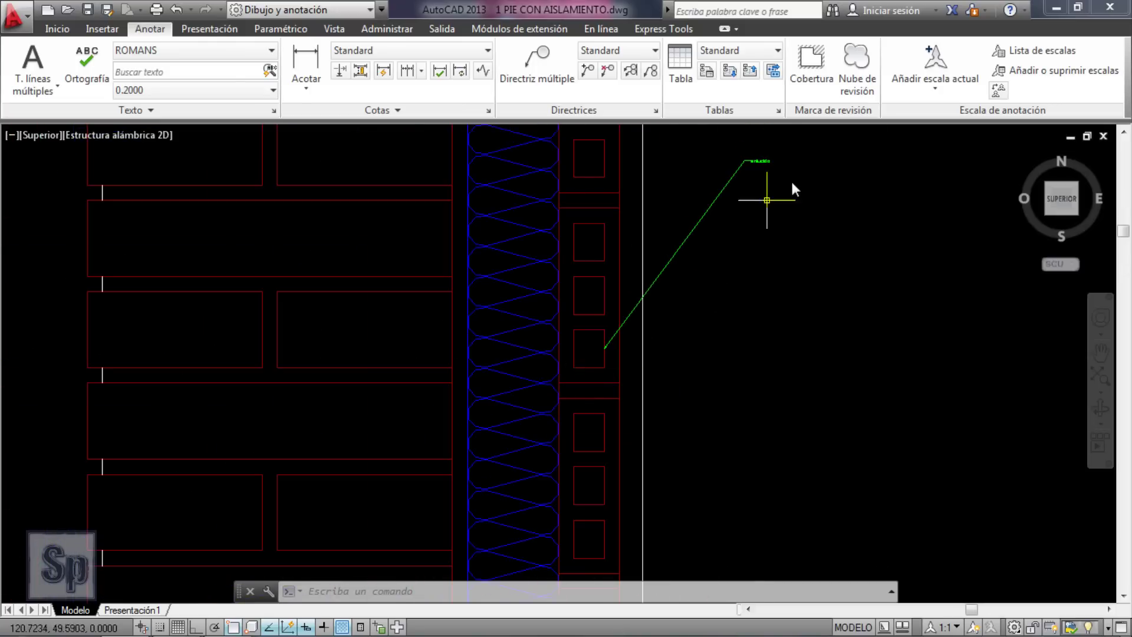
scroll(790, 176, "up", 6)
scroll(741, 269, "down", 4)
left_click(765, 195)
left_click(692, 282)
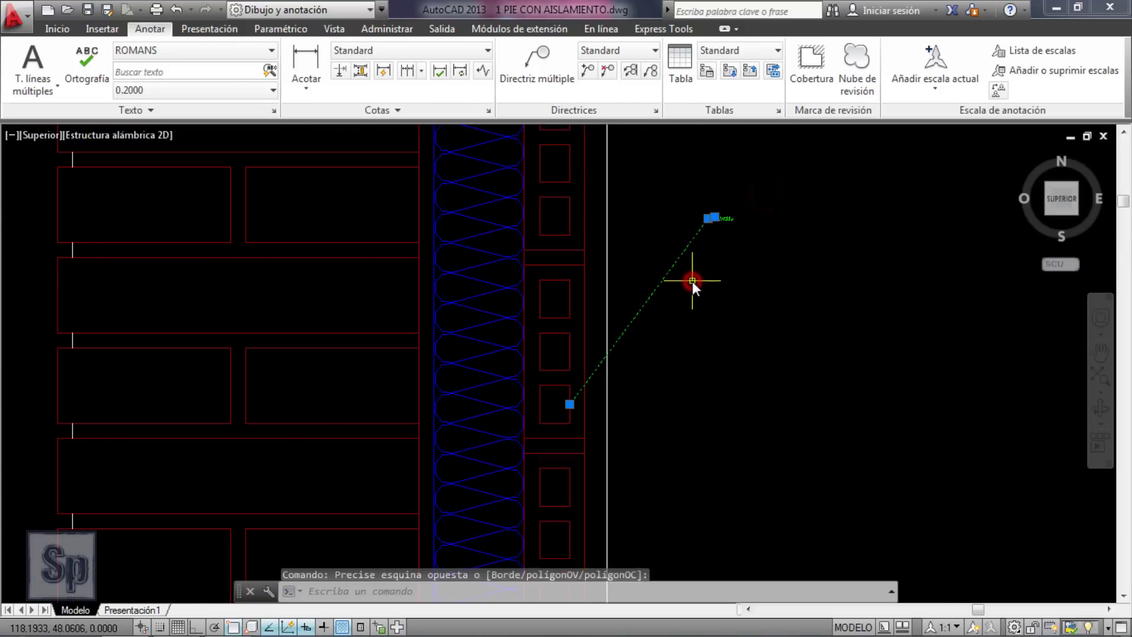
key("Delete")
scroll(691, 269, "down", 4)
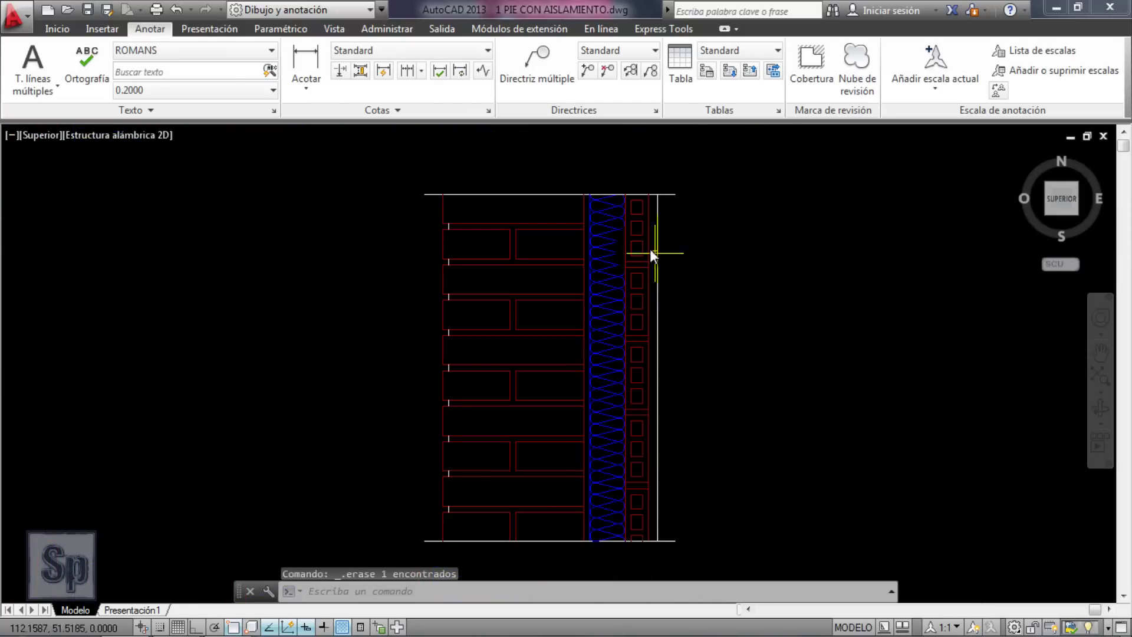
Step: Create a multileader style named Textos based on Standard and open it for editing
left_click(656, 111)
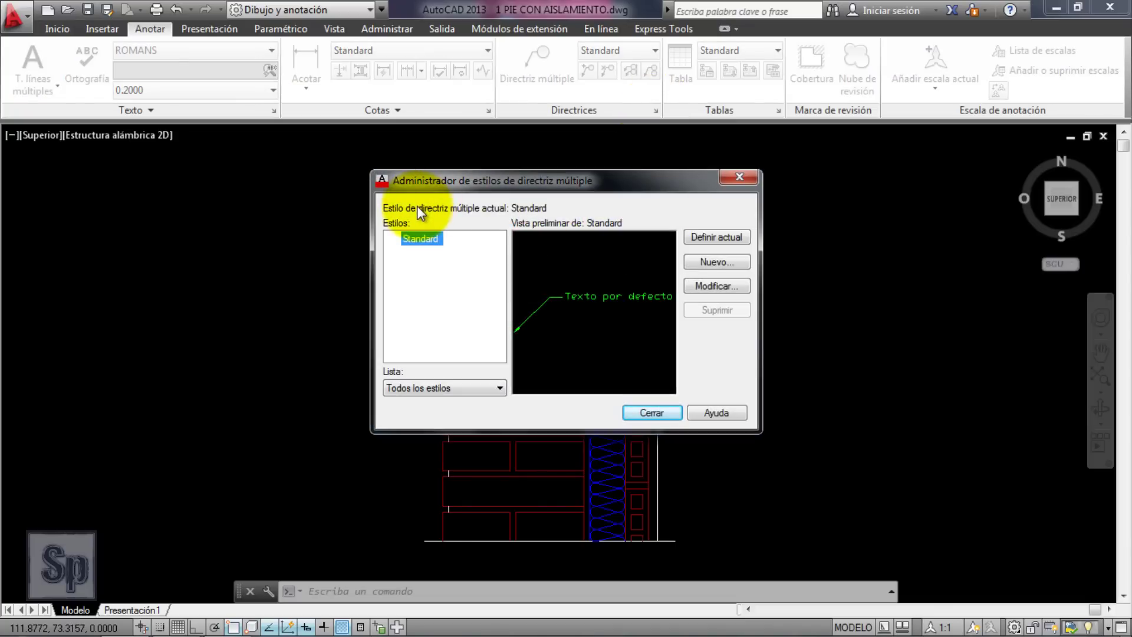
left_click(702, 262)
type("Tex")
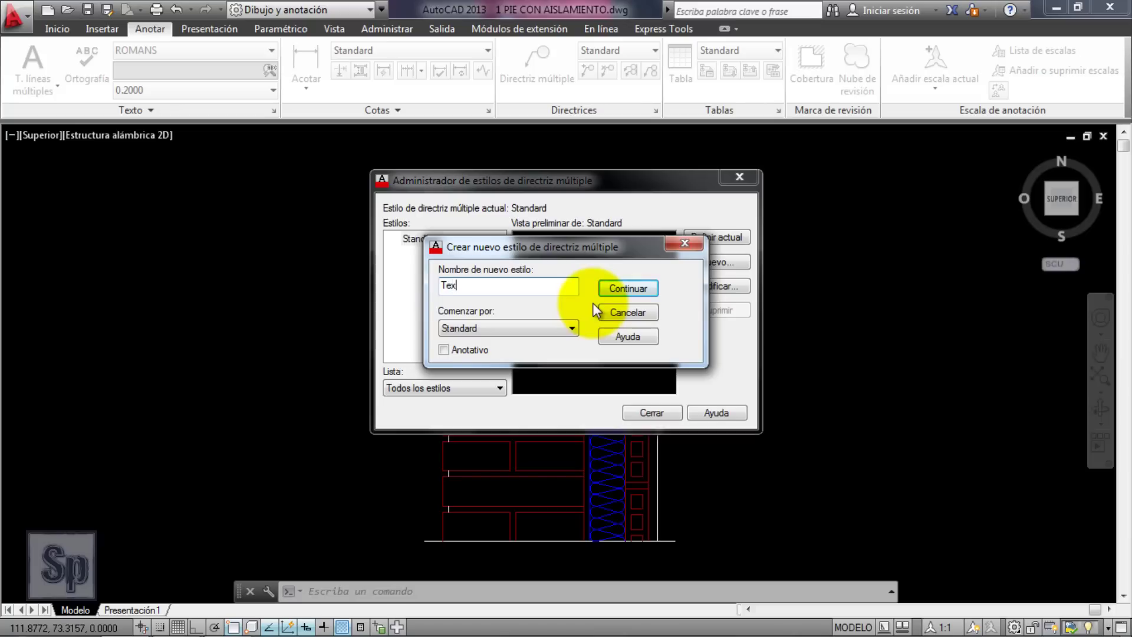
type("tos")
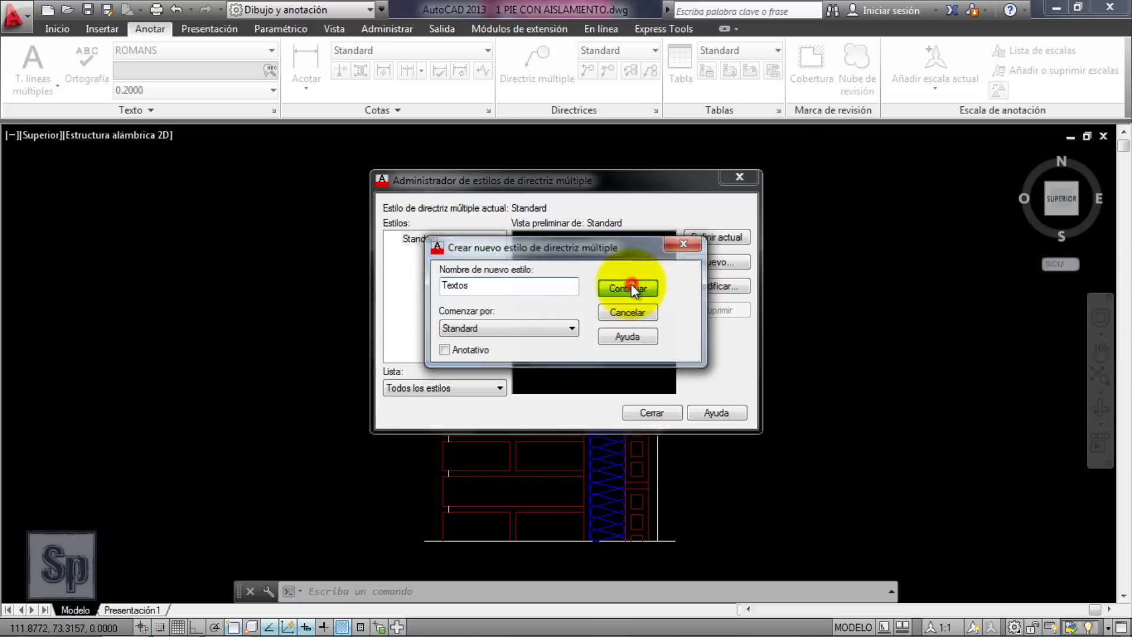
left_click(629, 288)
left_click(349, 134)
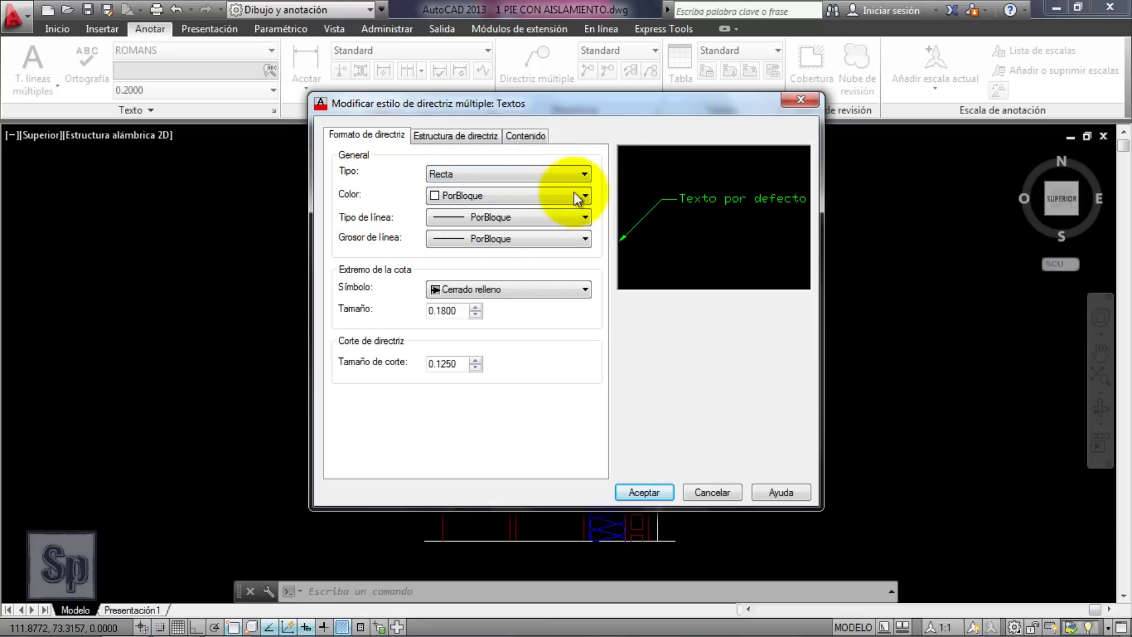
Step: Keep a straight leader line with colour, linetype and lineweight set to ByLayer
left_click(580, 174)
left_click(484, 199)
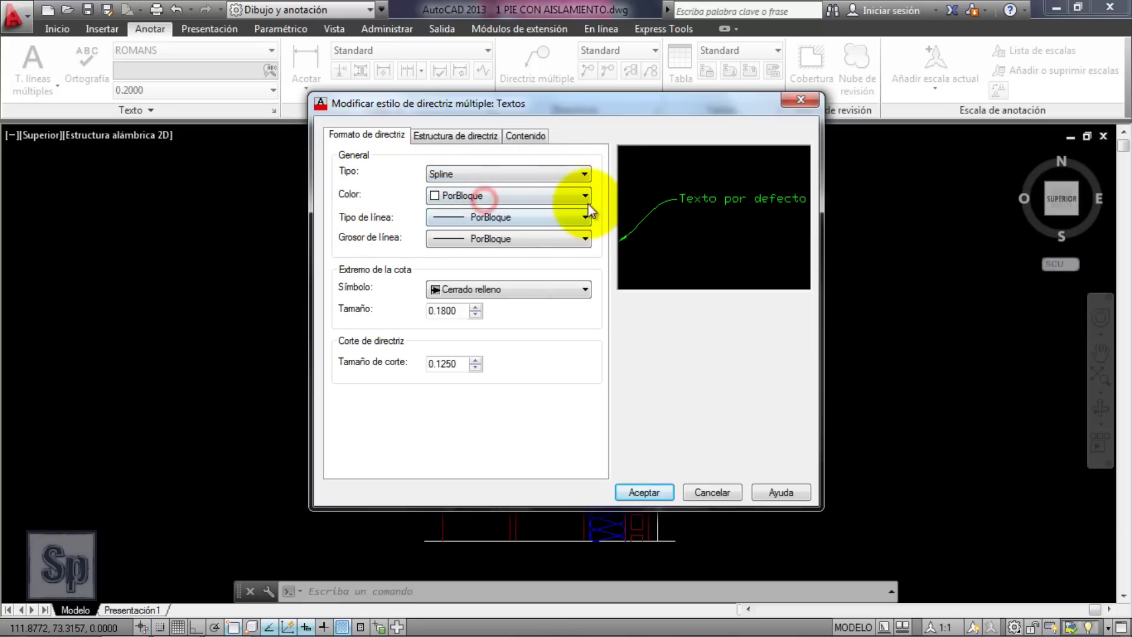
left_click(575, 174)
left_click(501, 216)
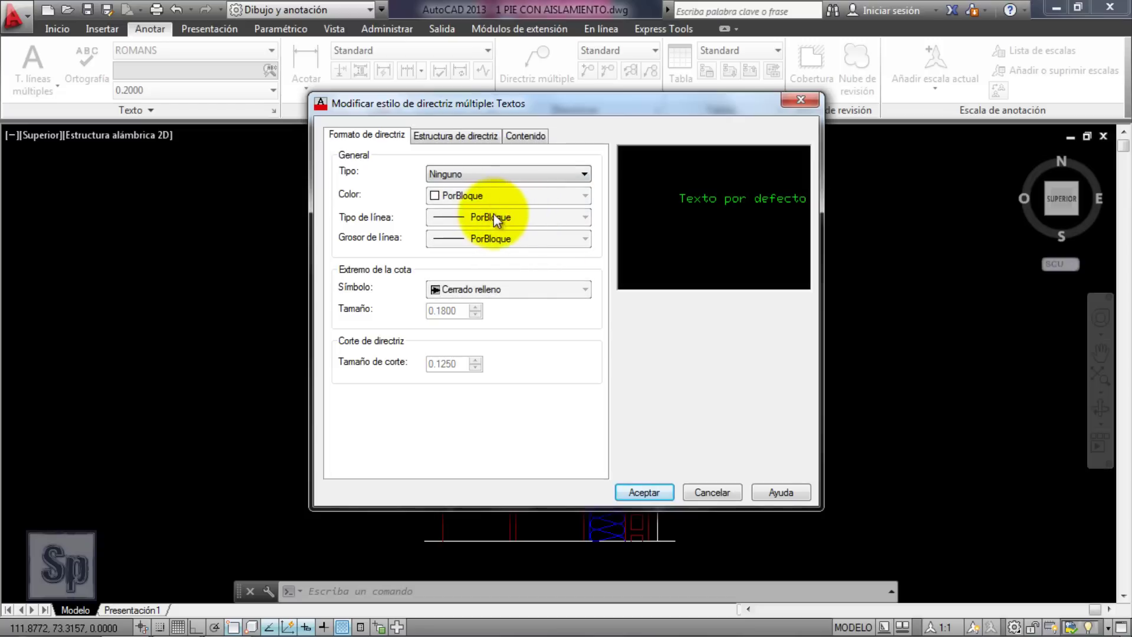
left_click(538, 174)
left_click(485, 186)
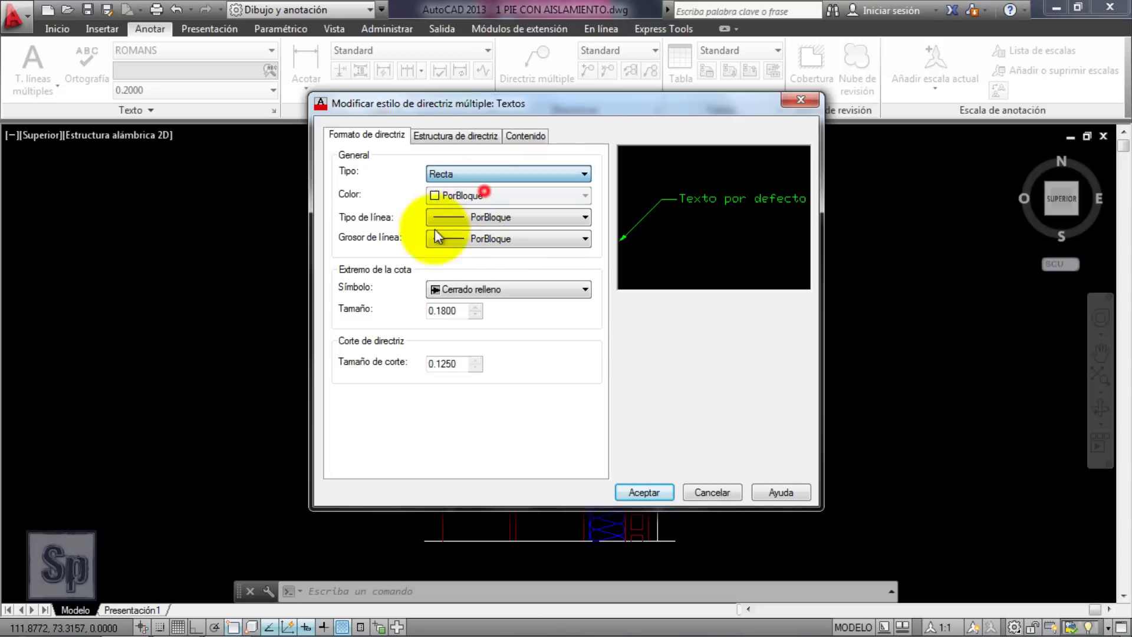
left_click(525, 196)
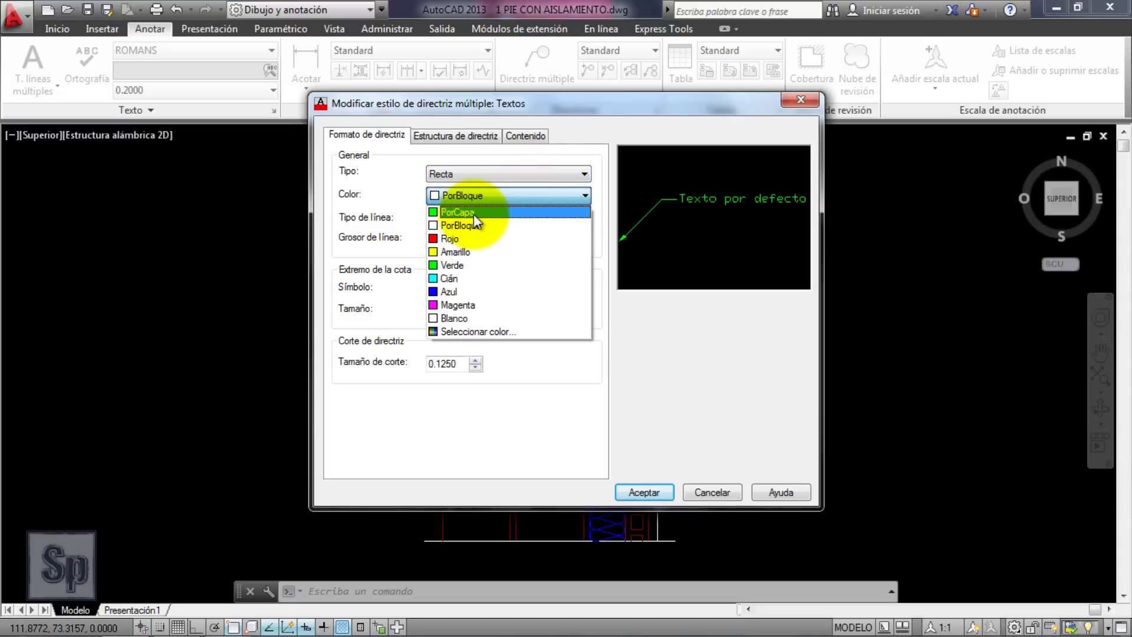
left_click(472, 213)
left_click(506, 218)
left_click(469, 238)
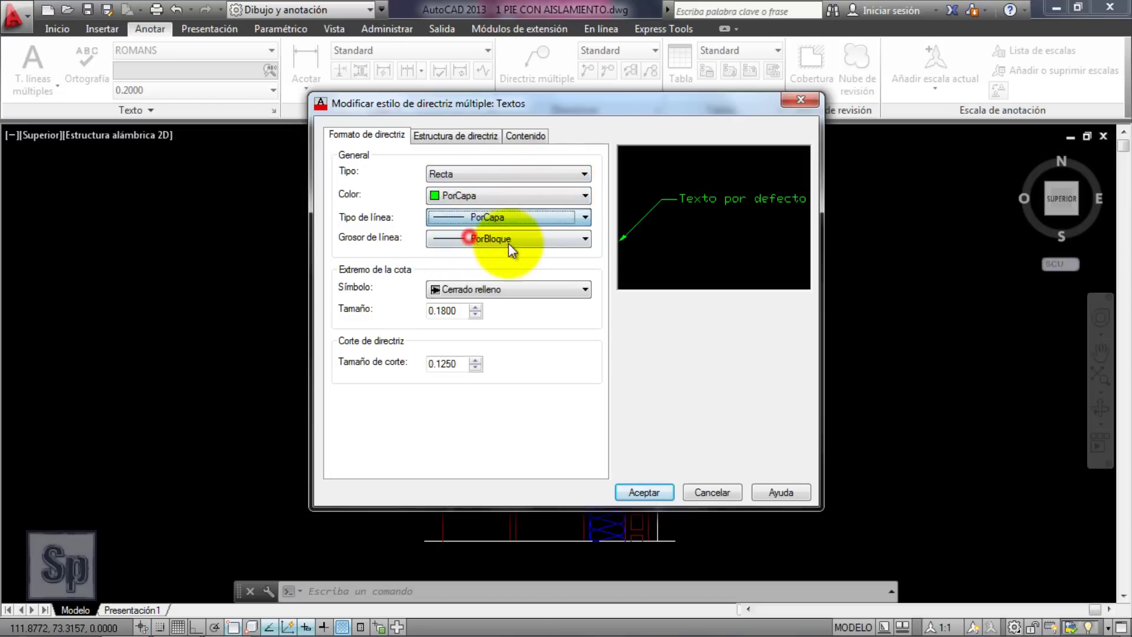
left_click(508, 242)
left_click(487, 256)
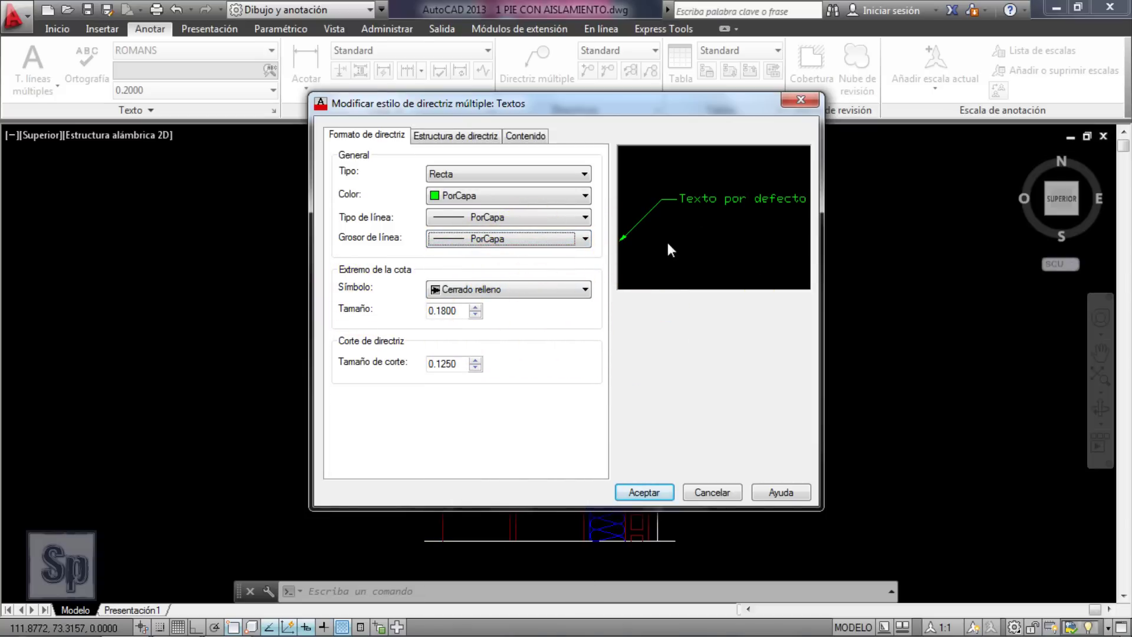
Step: Set the leader arrowhead size to 5 and its symbol to Ninguno
left_click(580, 289)
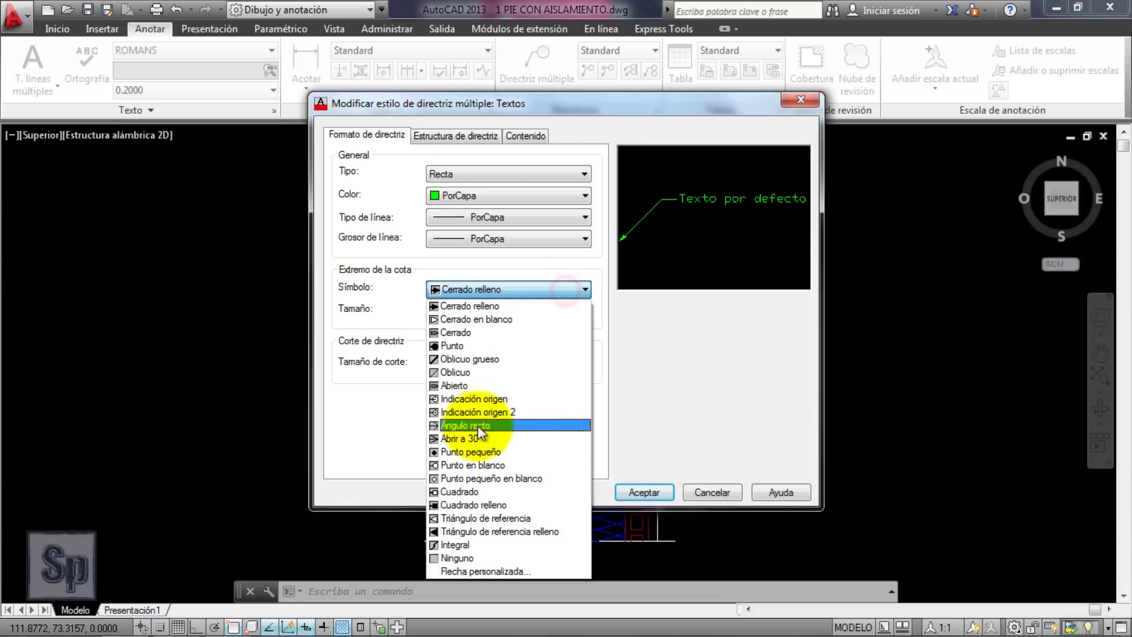
left_click(467, 376)
left_click(518, 291)
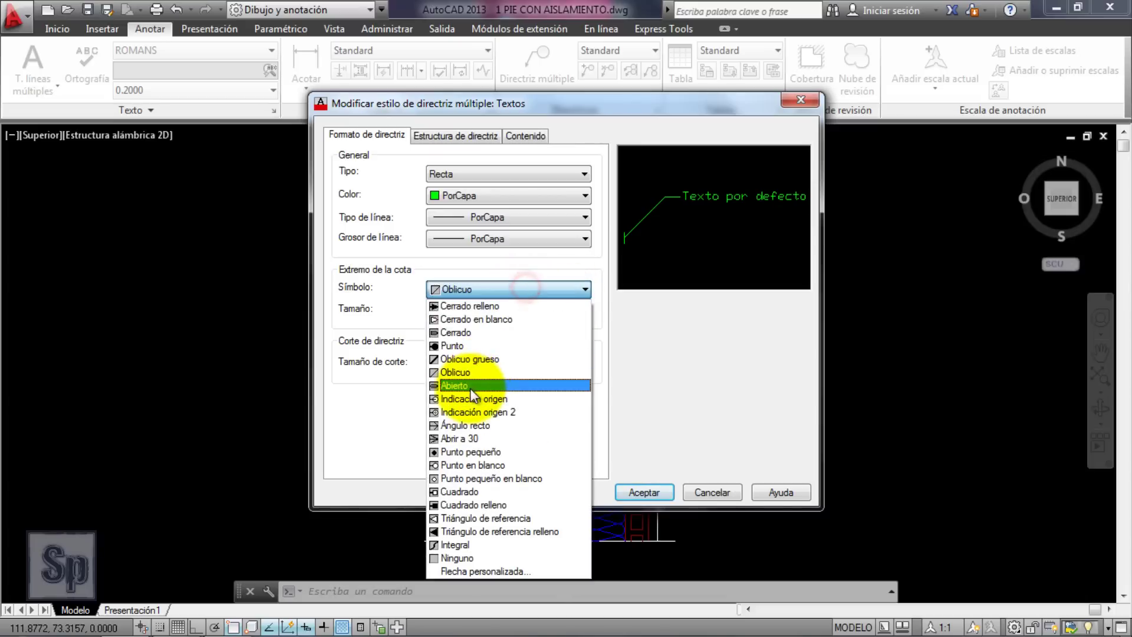
left_click(470, 386)
left_click(543, 292)
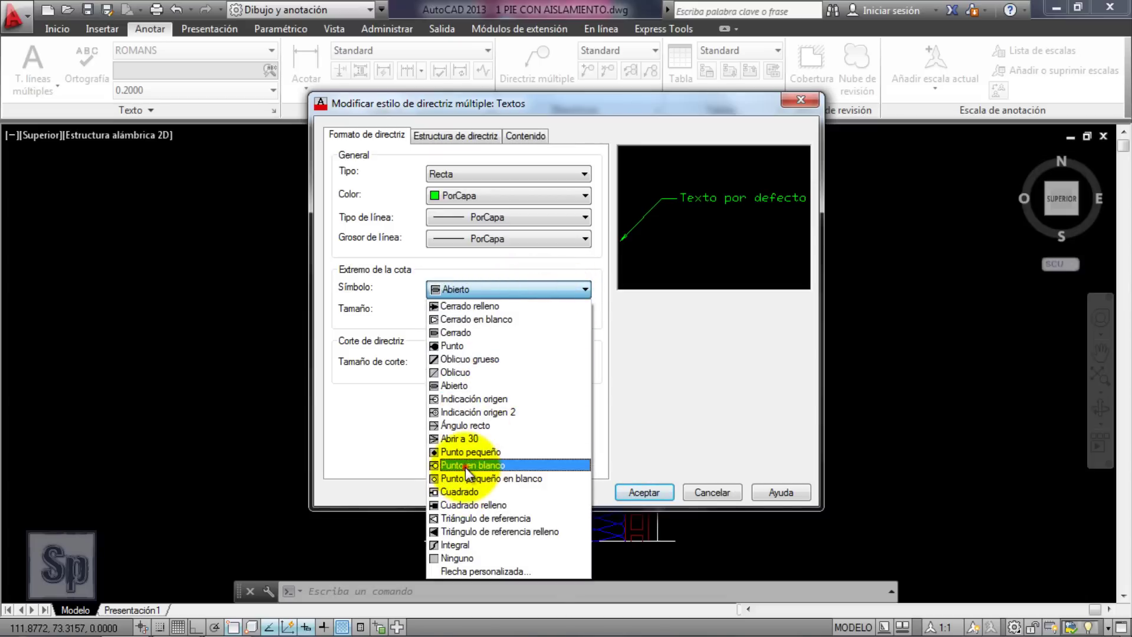
left_click(465, 467)
double_click(448, 310)
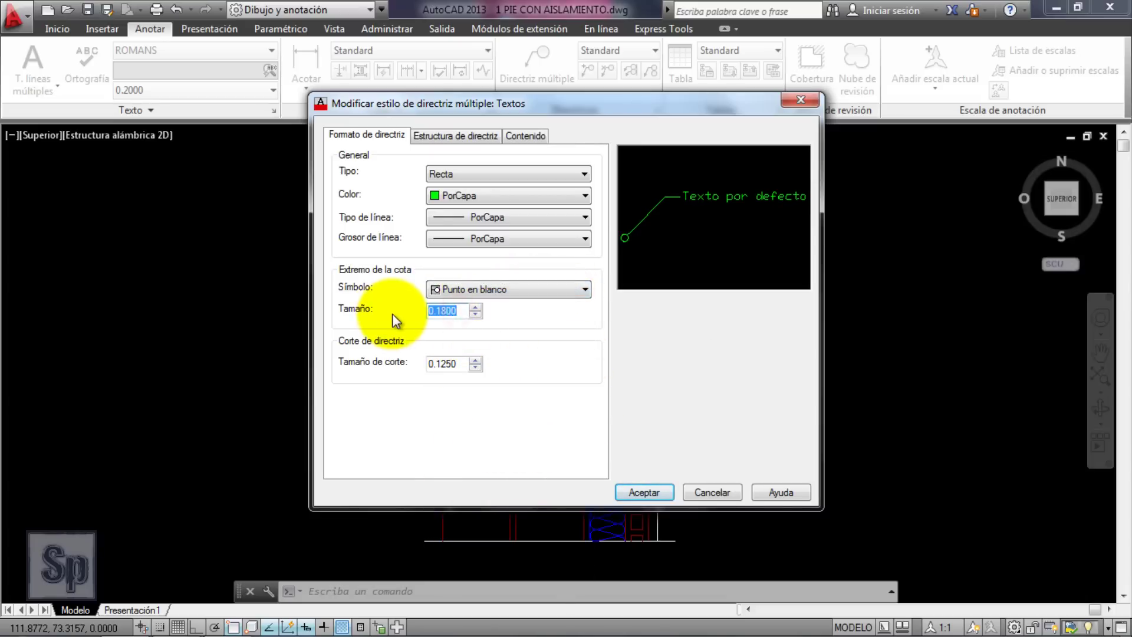
type("05000")
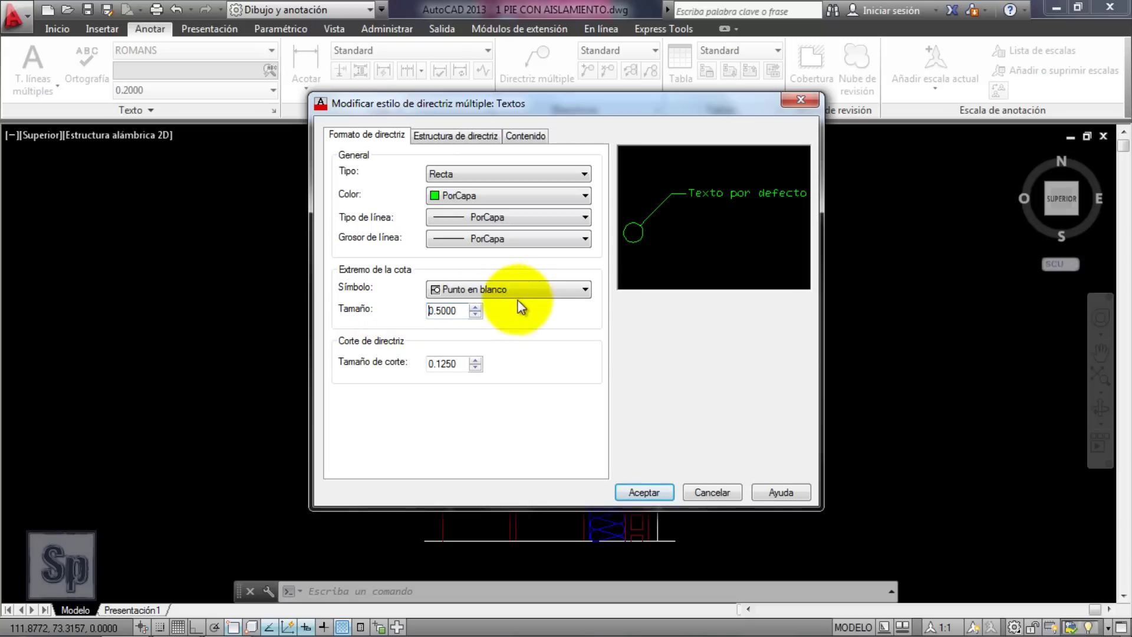
left_click(533, 290)
left_click(457, 557)
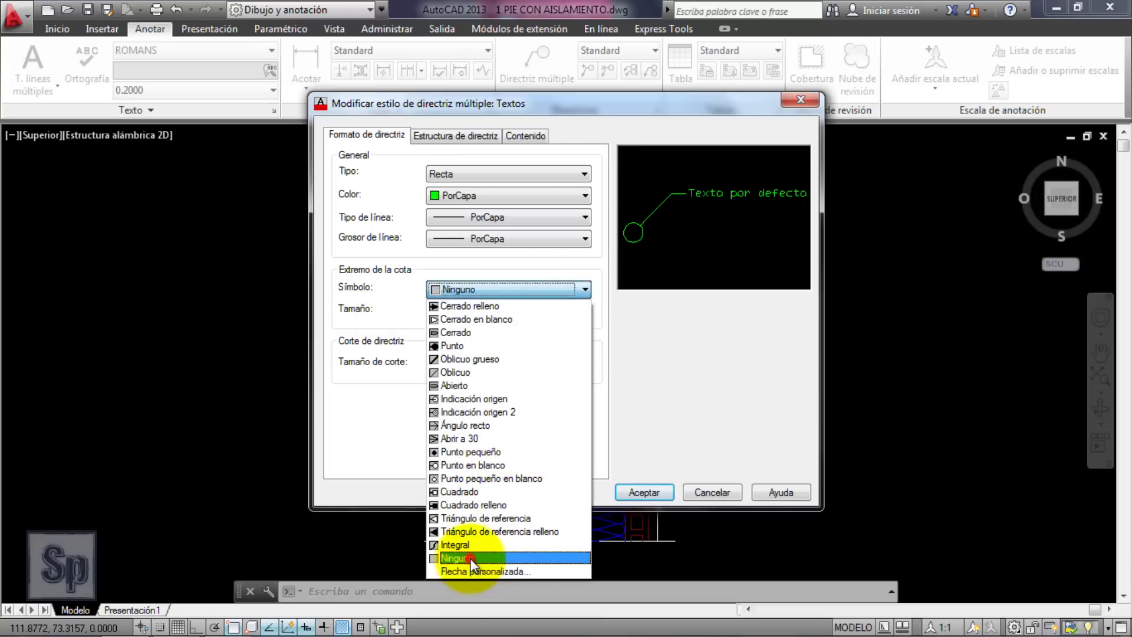
left_click(433, 135)
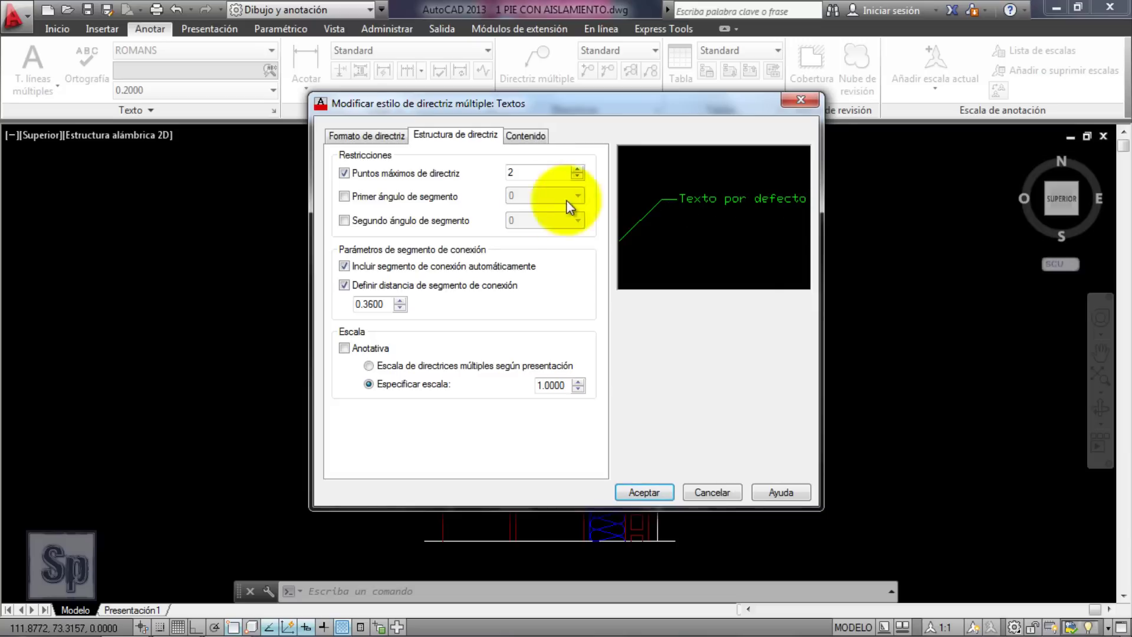
Step: Keep maximum leader points at 2 and leave the first segment angle unconstrained
left_click(522, 174)
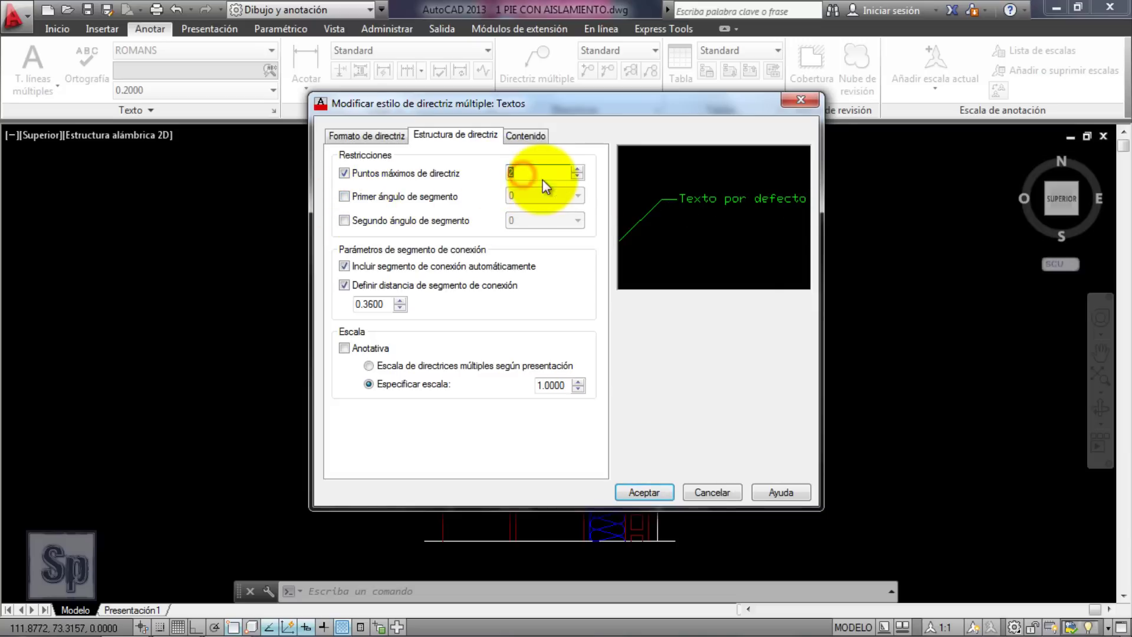
left_click(525, 175)
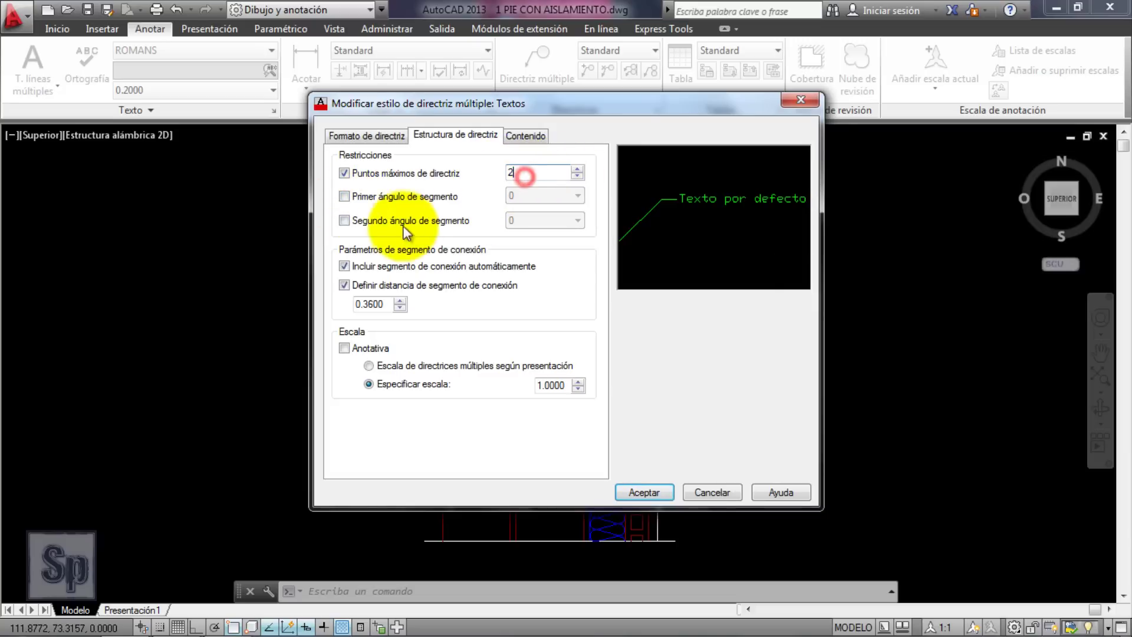
left_click(344, 196)
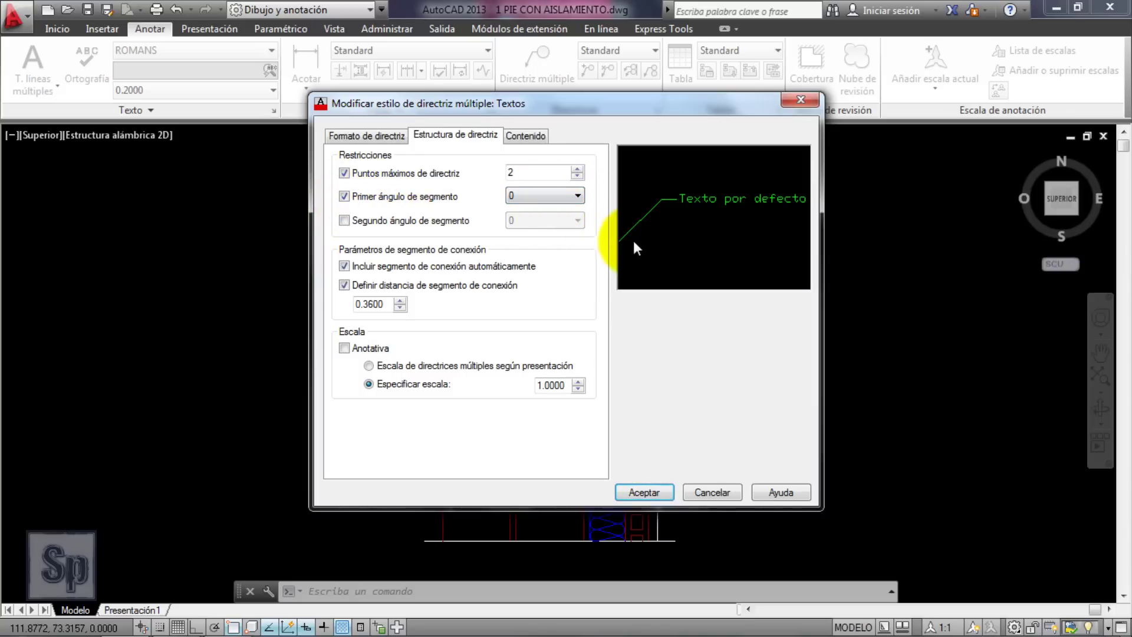
left_click(573, 195)
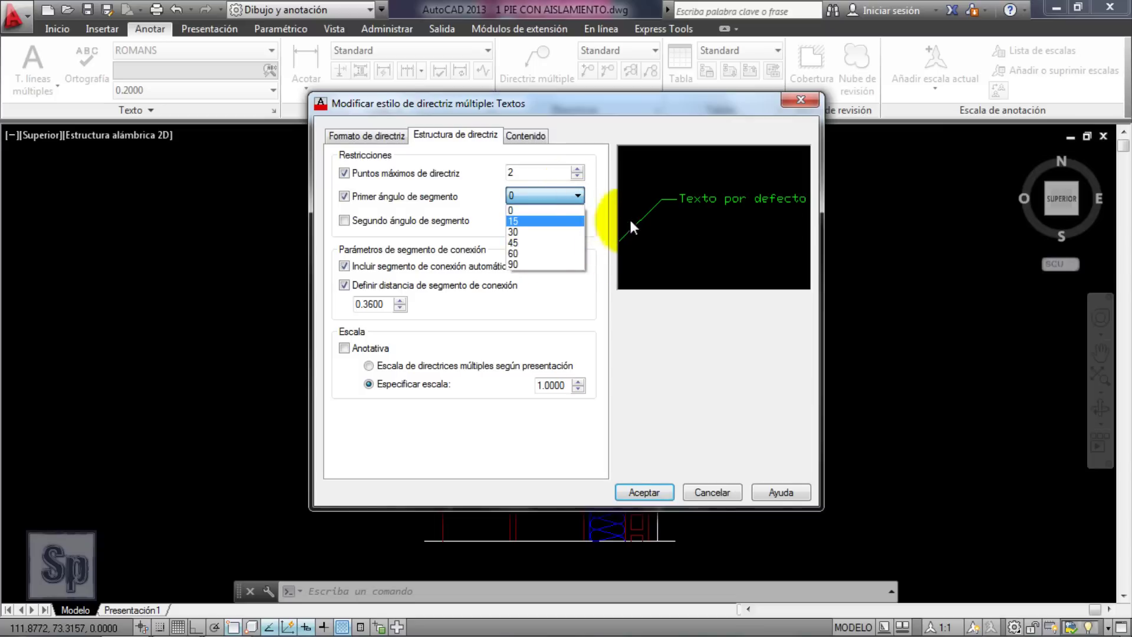
left_click(534, 242)
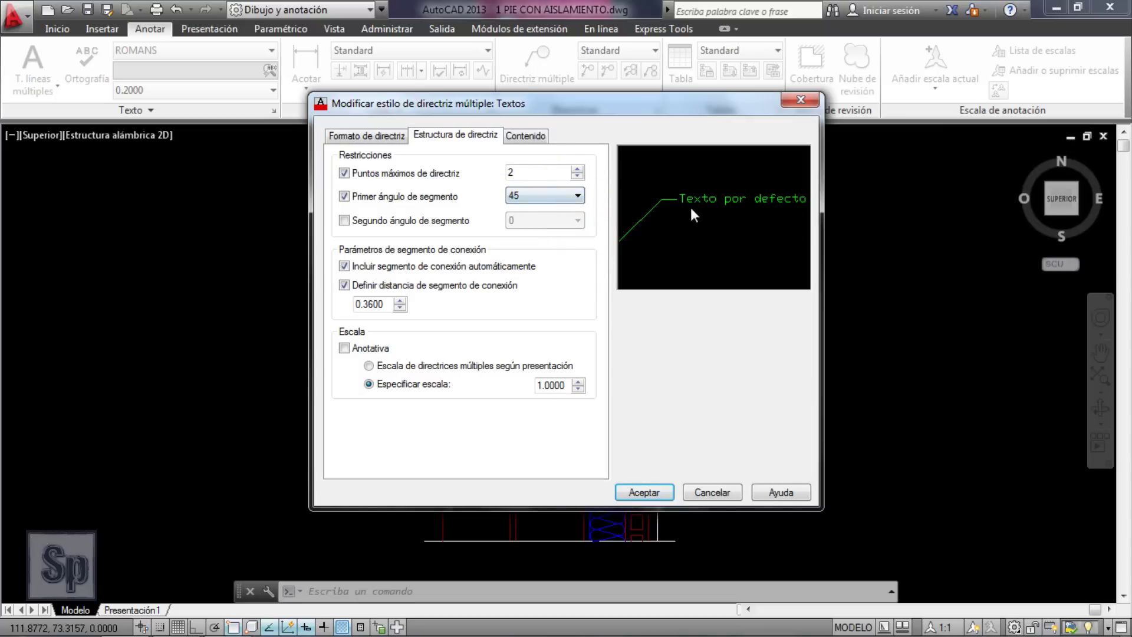
left_click(561, 195)
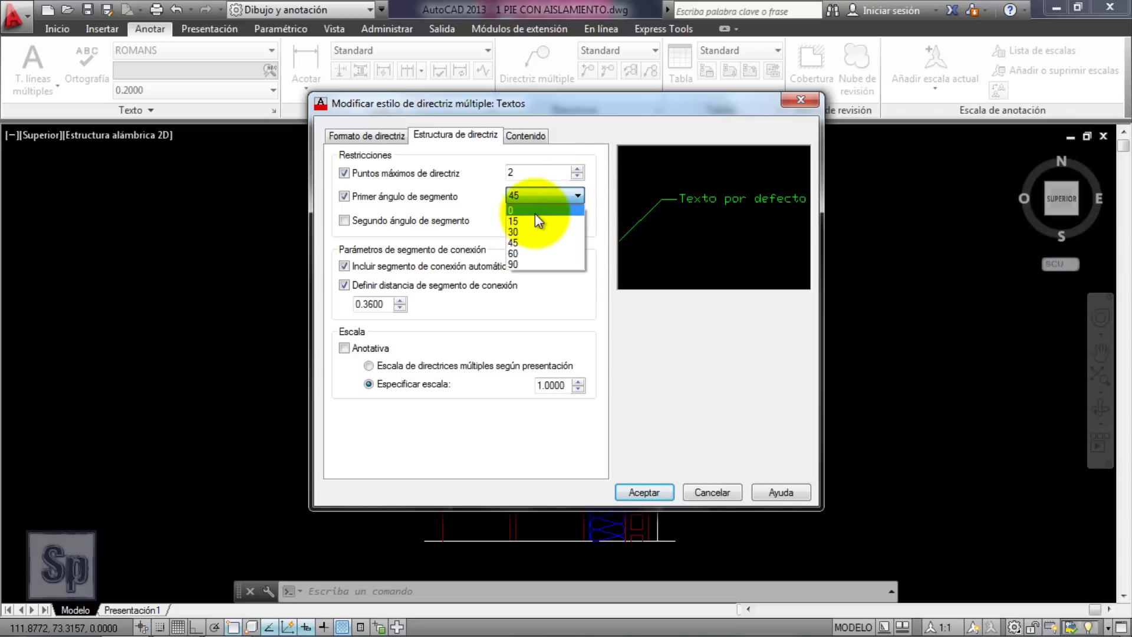
left_click(535, 210)
left_click(345, 196)
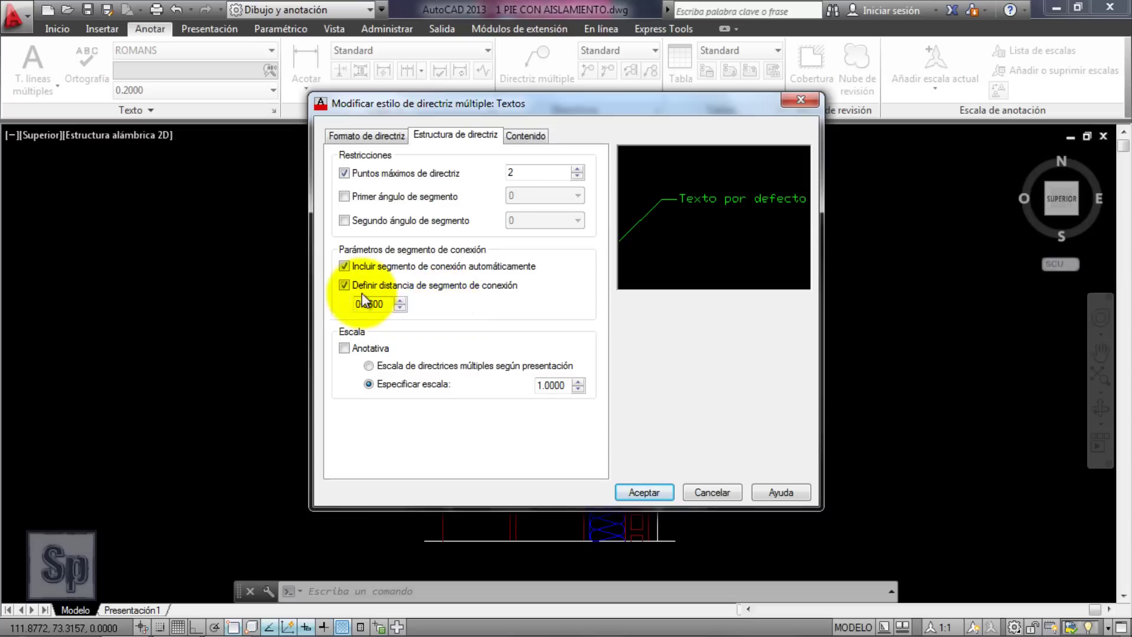
Step: Change the landing distance from 0.3600 to 0.8000
double_click(380, 304)
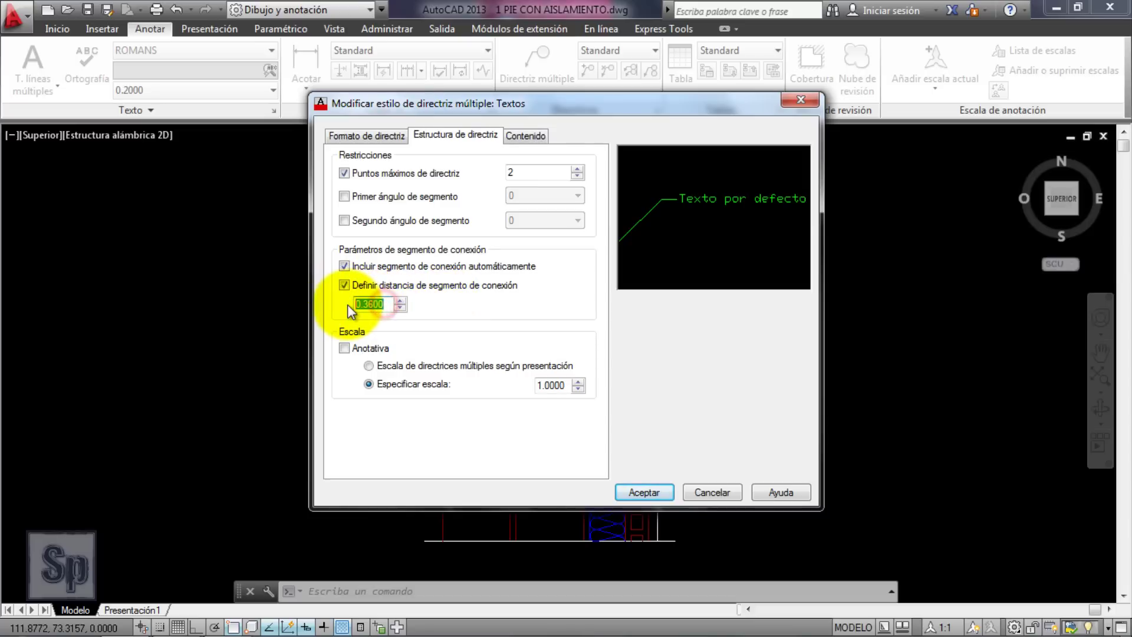
type("0.5000")
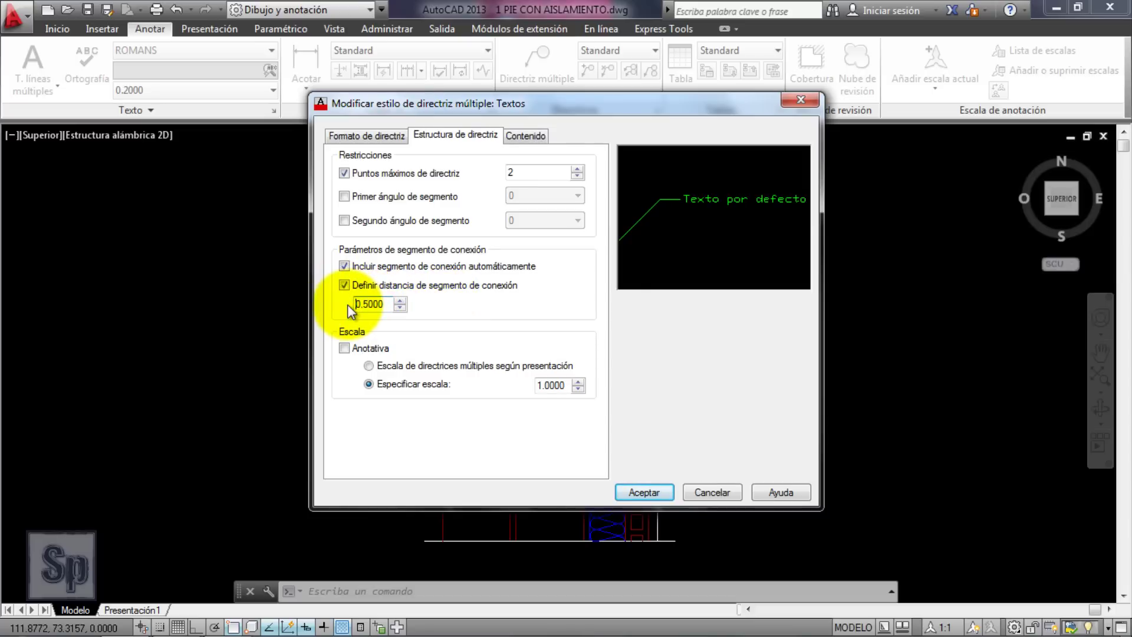
double_click(384, 306)
type("0.8000")
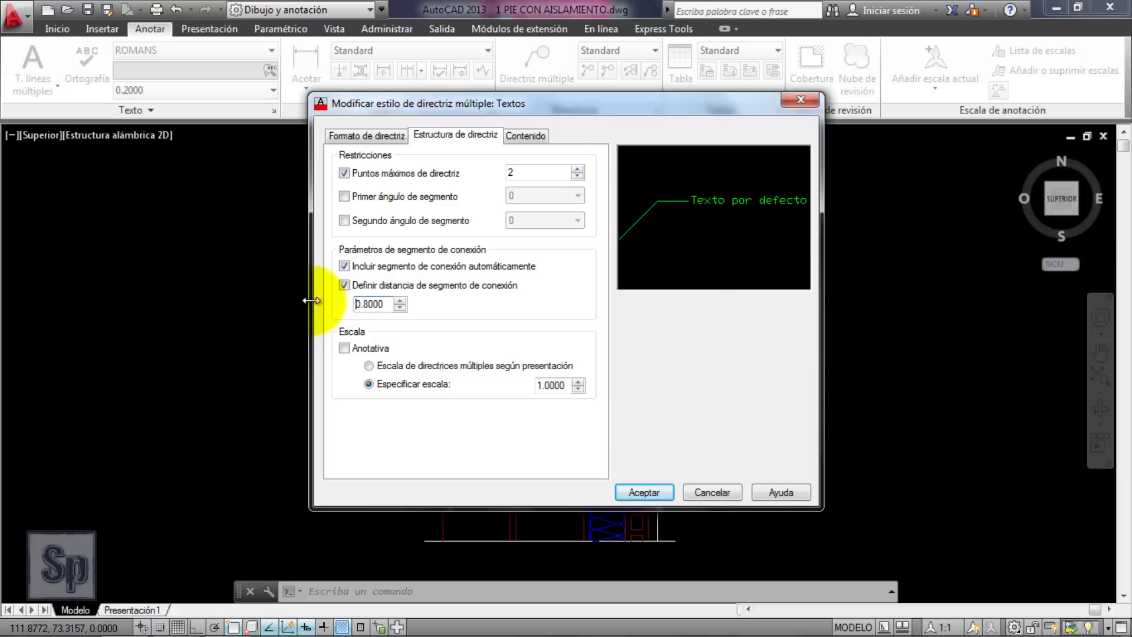
Step: Try None and then Block as the multileader content type
left_click(511, 137)
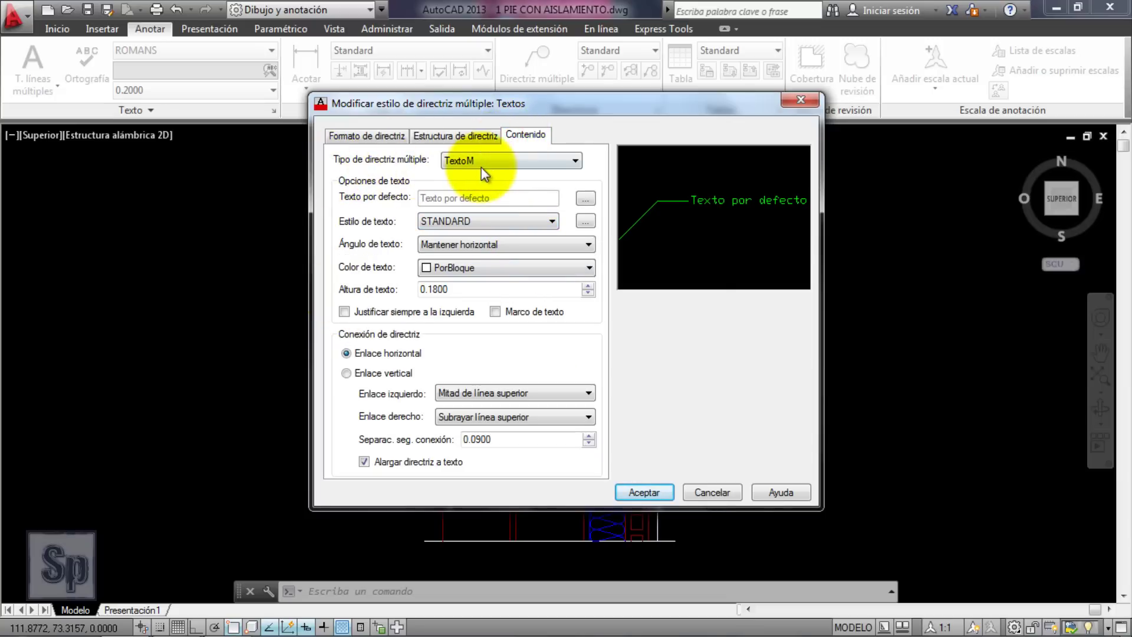
left_click(549, 160)
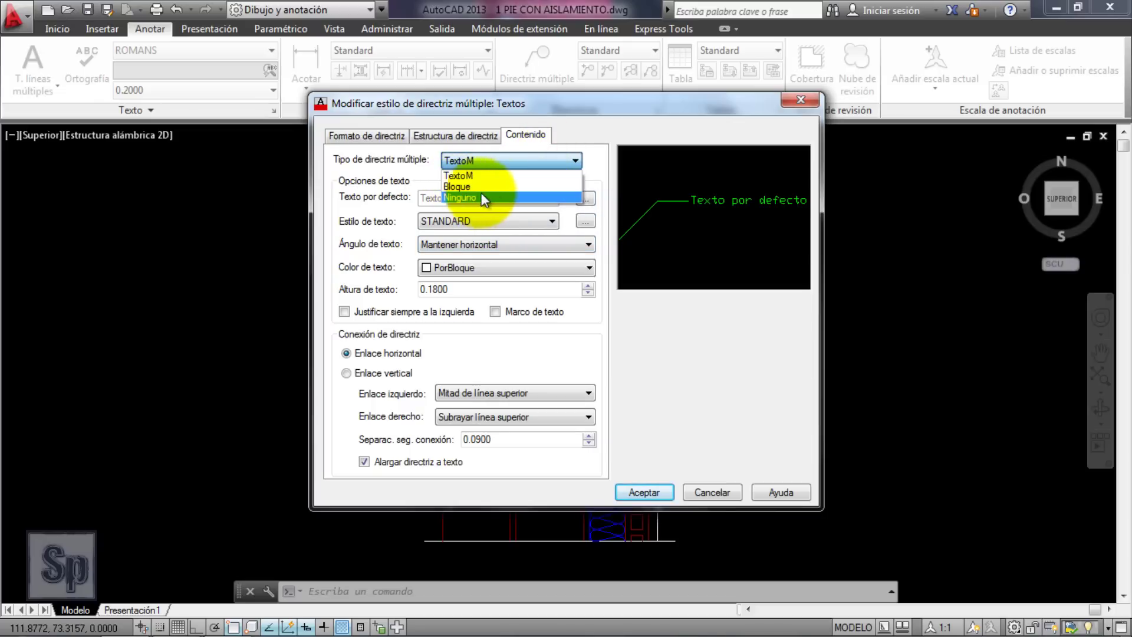
left_click(464, 197)
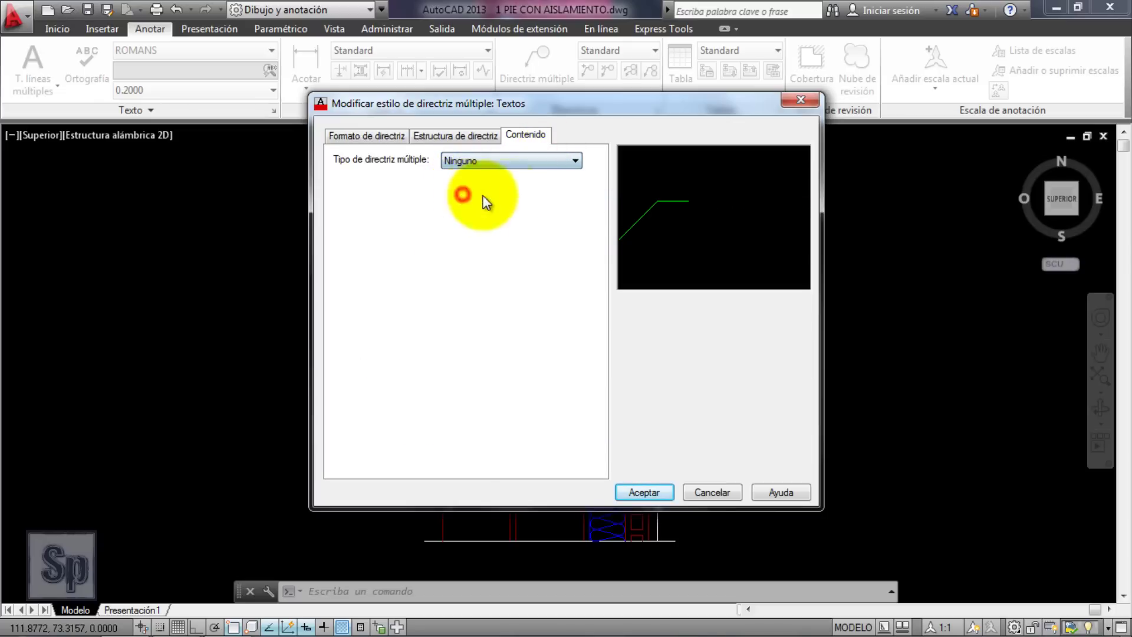
left_click(543, 161)
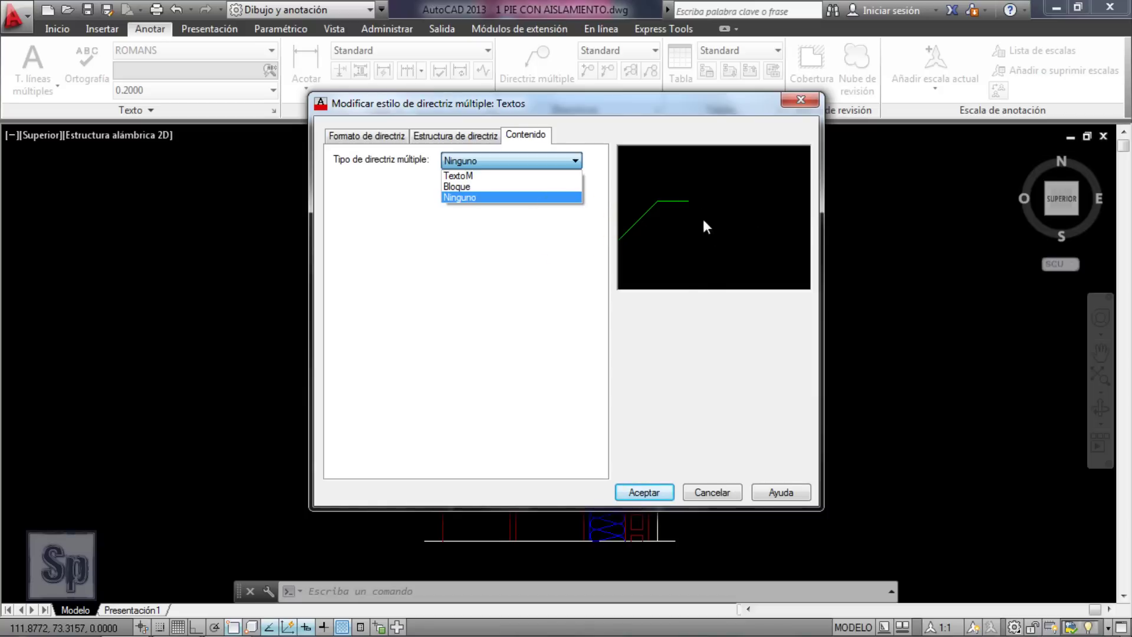
left_click(471, 186)
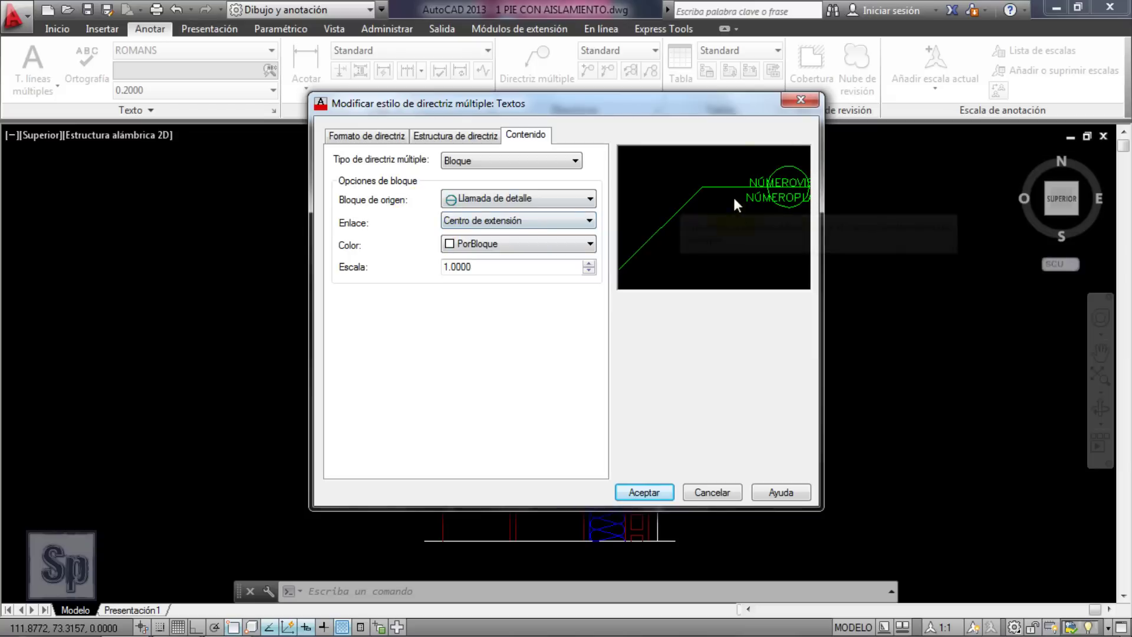
Step: Preview triangle and hexagon source blocks, then return the content type to multiline text
left_click(528, 201)
left_click(498, 285)
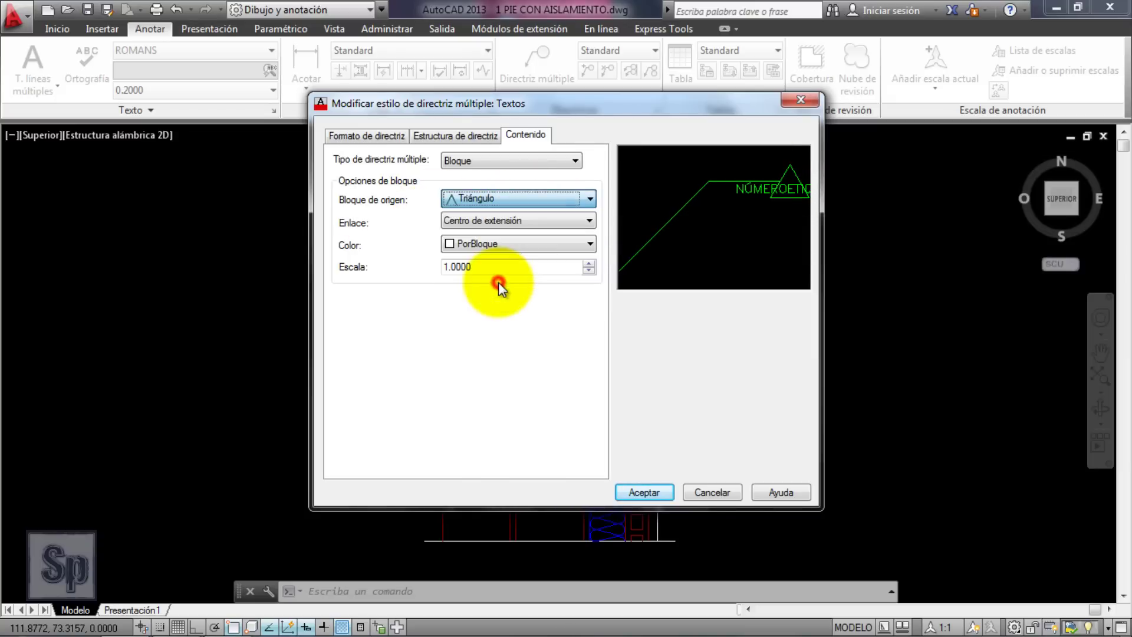
left_click(546, 203)
left_click(483, 271)
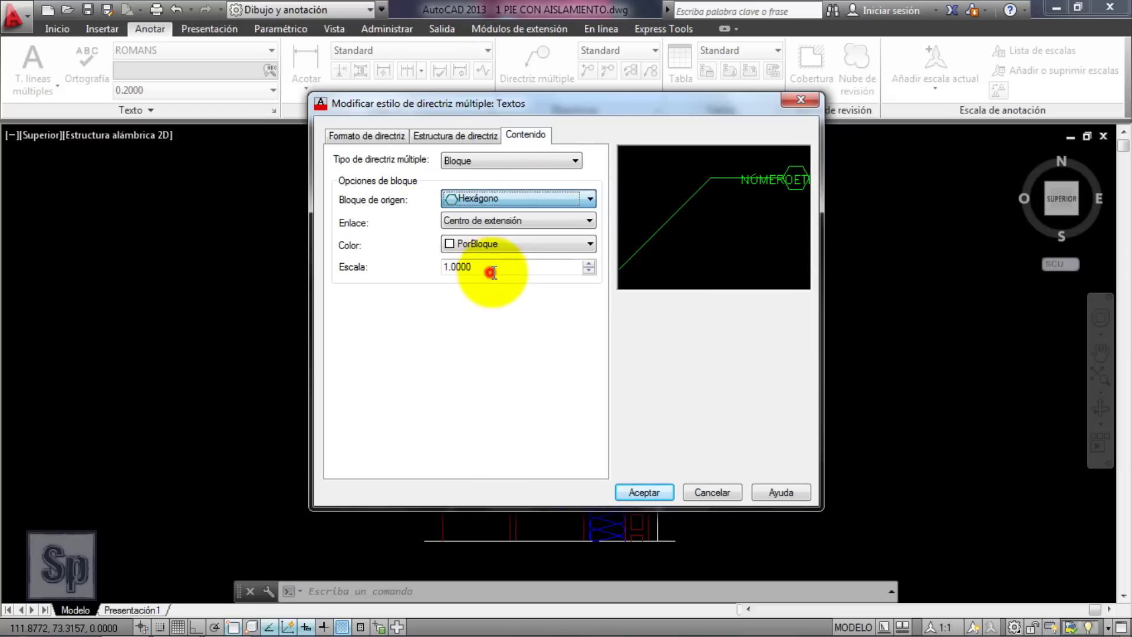
left_click(559, 201)
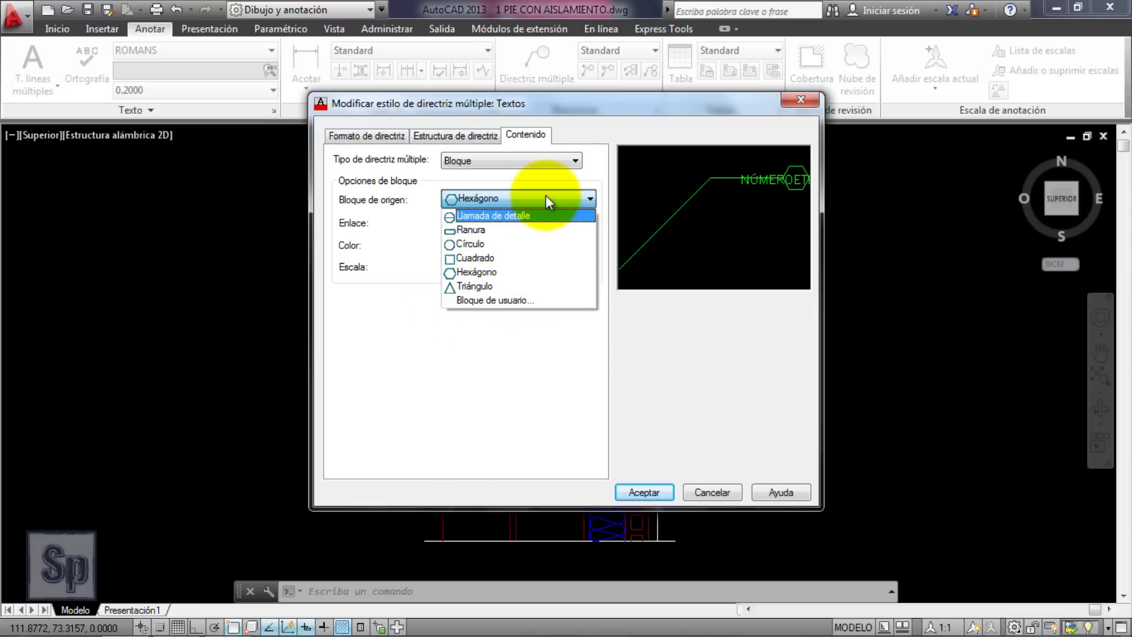
left_click(561, 160)
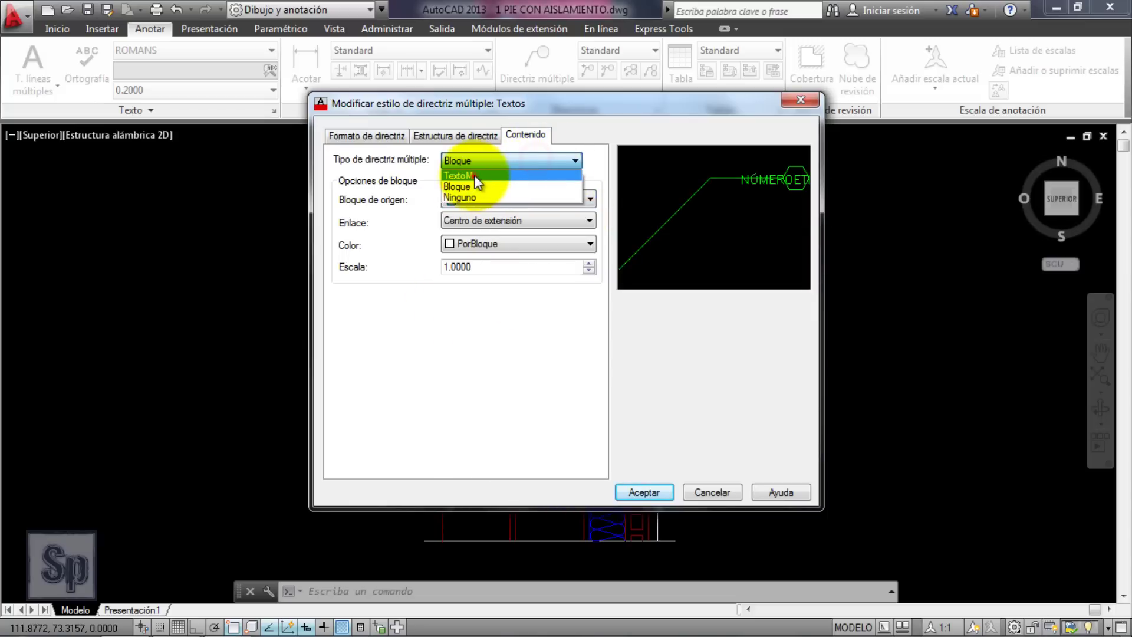
left_click(474, 175)
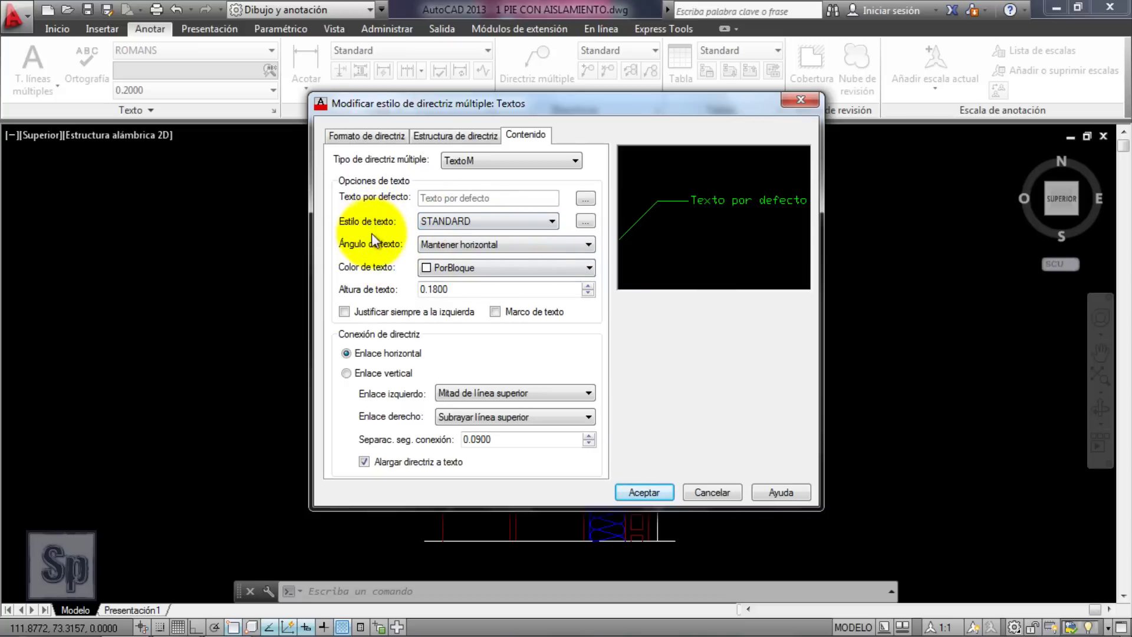
left_click(585, 221)
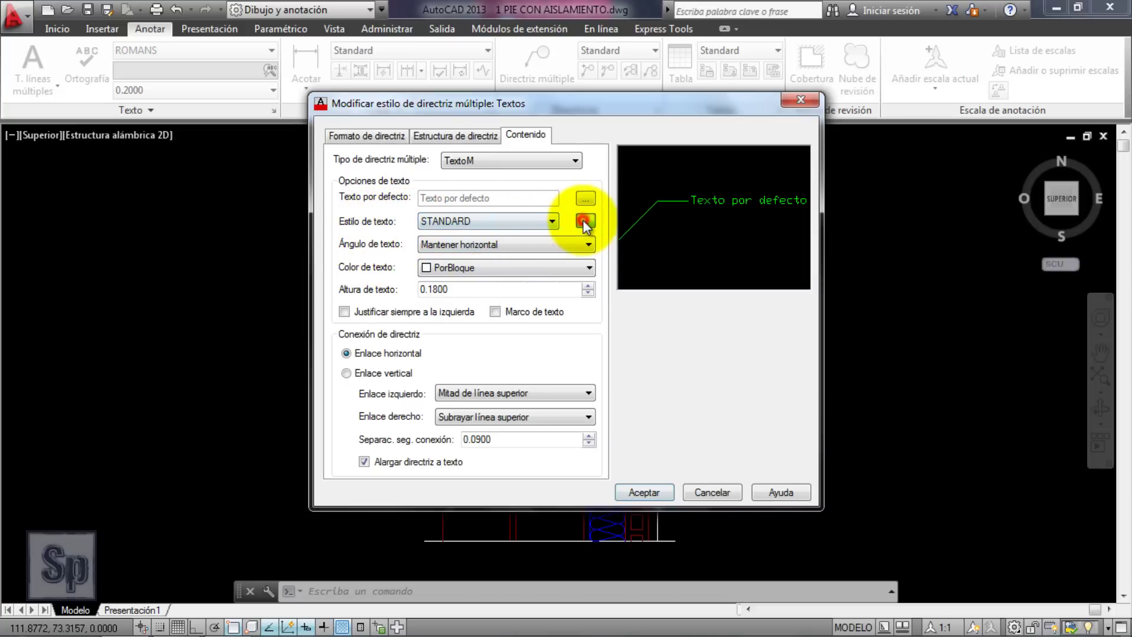
Step: Set the STANDARD text style to Verdana, Normal, height 3, and apply it
left_click(602, 227)
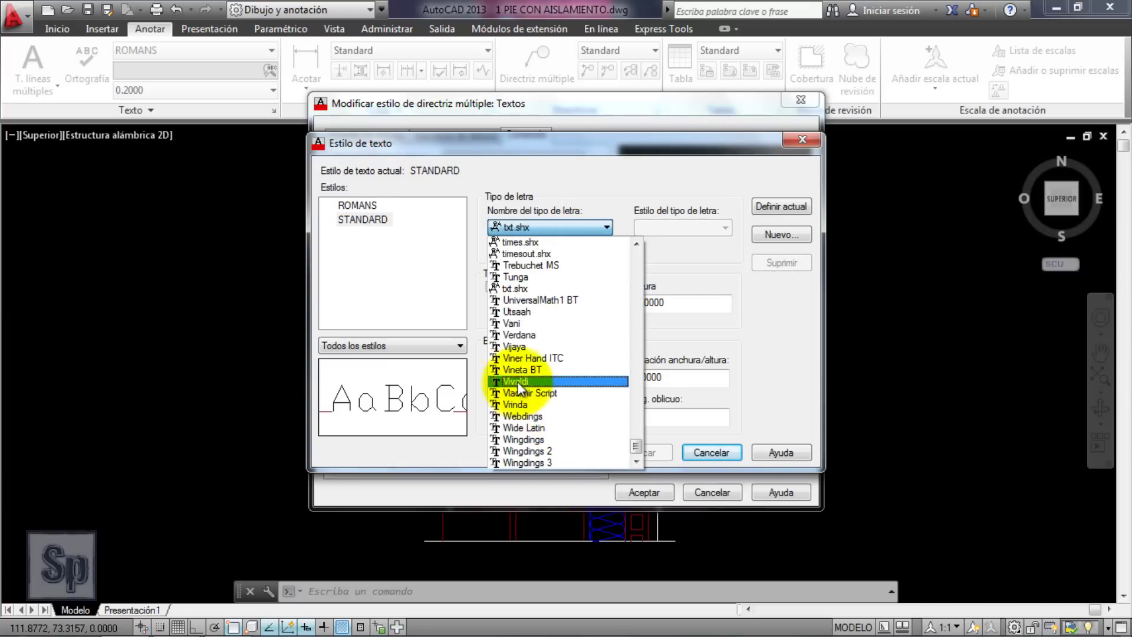
left_click(508, 335)
double_click(666, 303)
type("3")
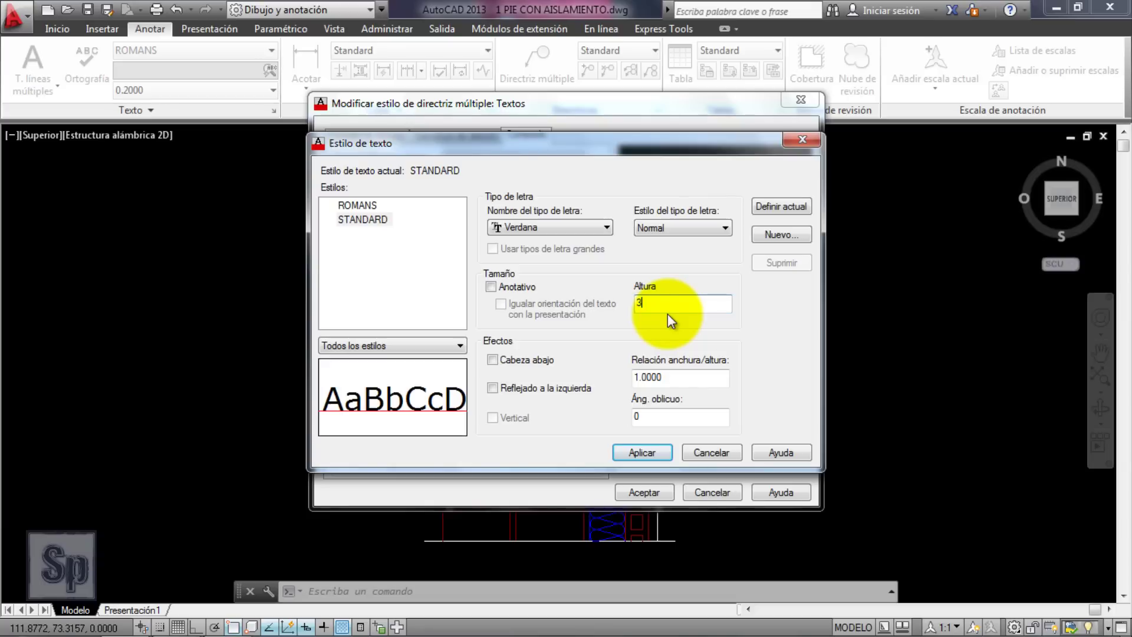
left_click(711, 227)
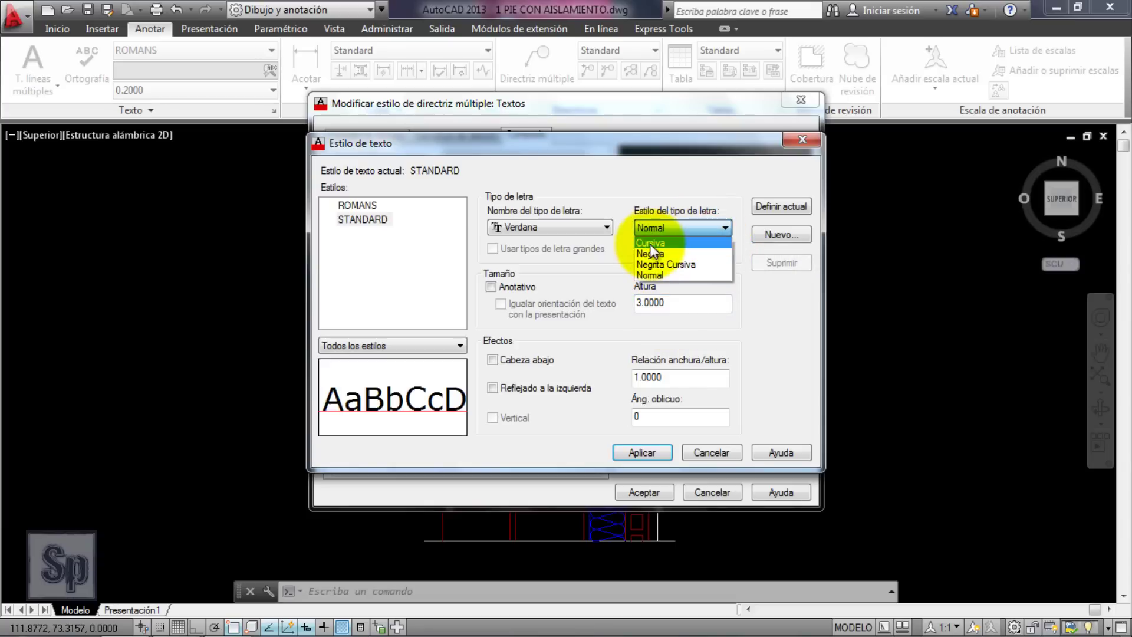
left_click(652, 243)
left_click(684, 230)
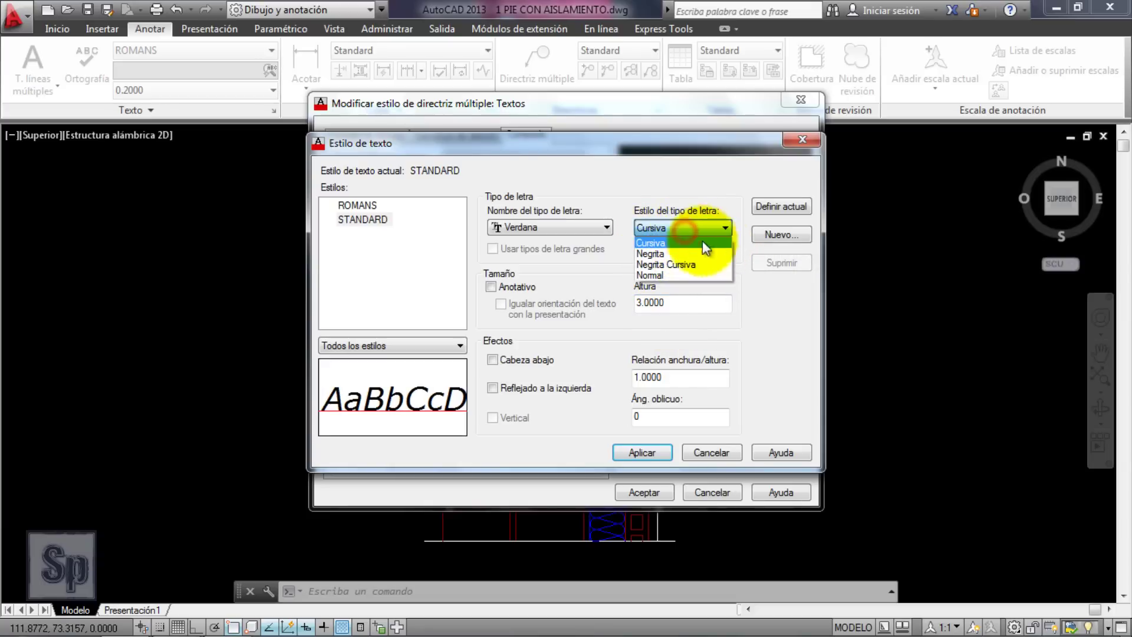
left_click(654, 275)
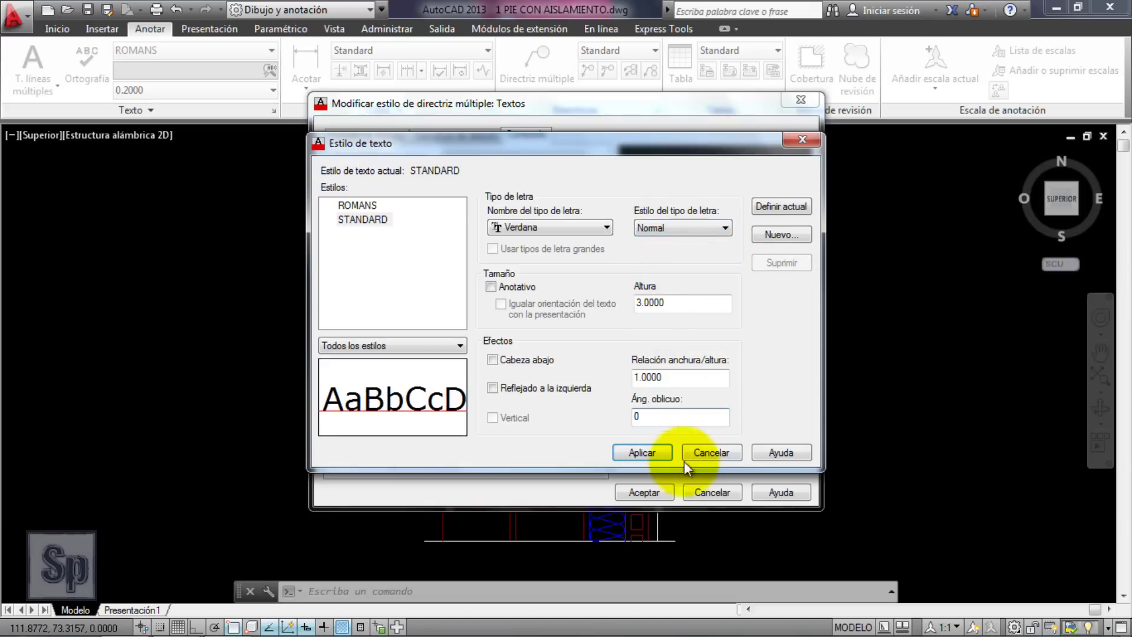
left_click(646, 454)
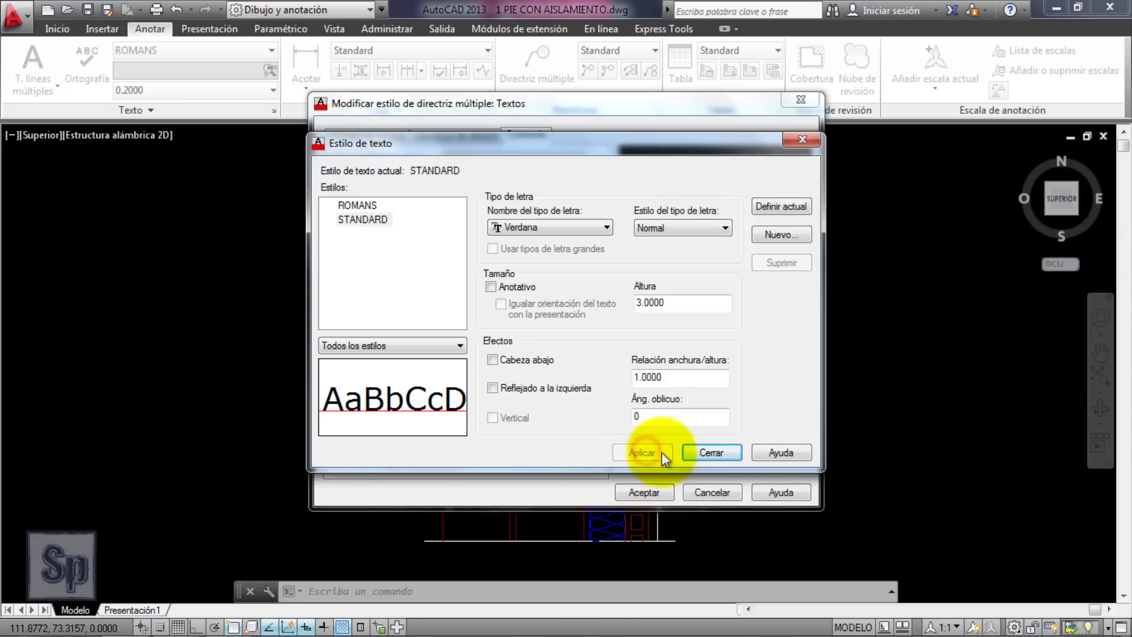
Step: Keep text horizontal and PorCapa-coloured, without left-justification or a frame
left_click(711, 452)
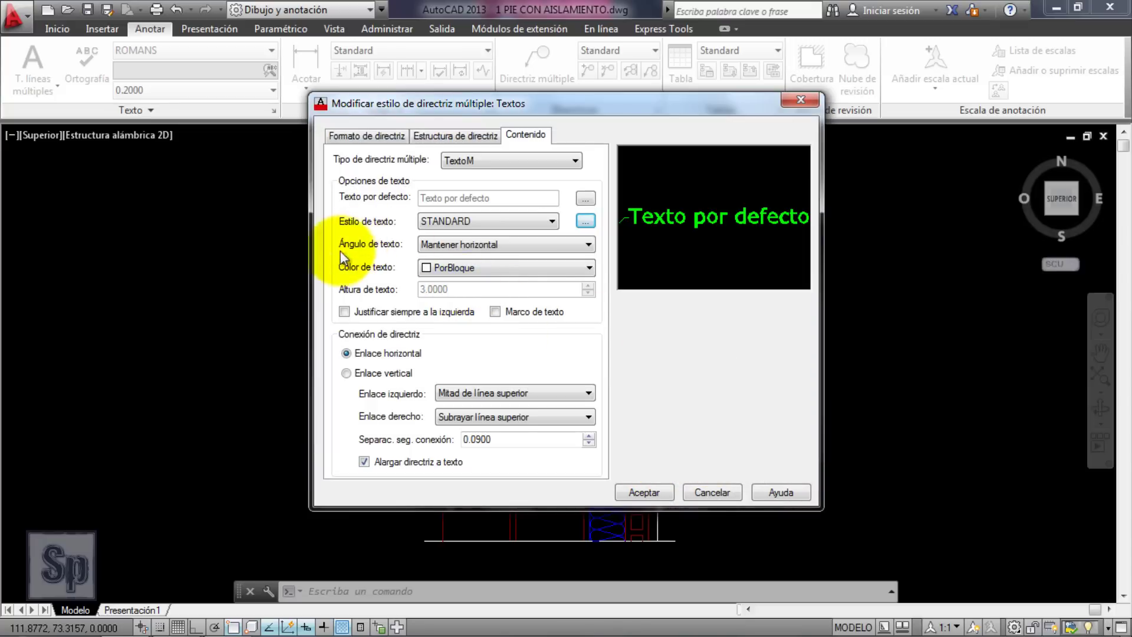
left_click(510, 245)
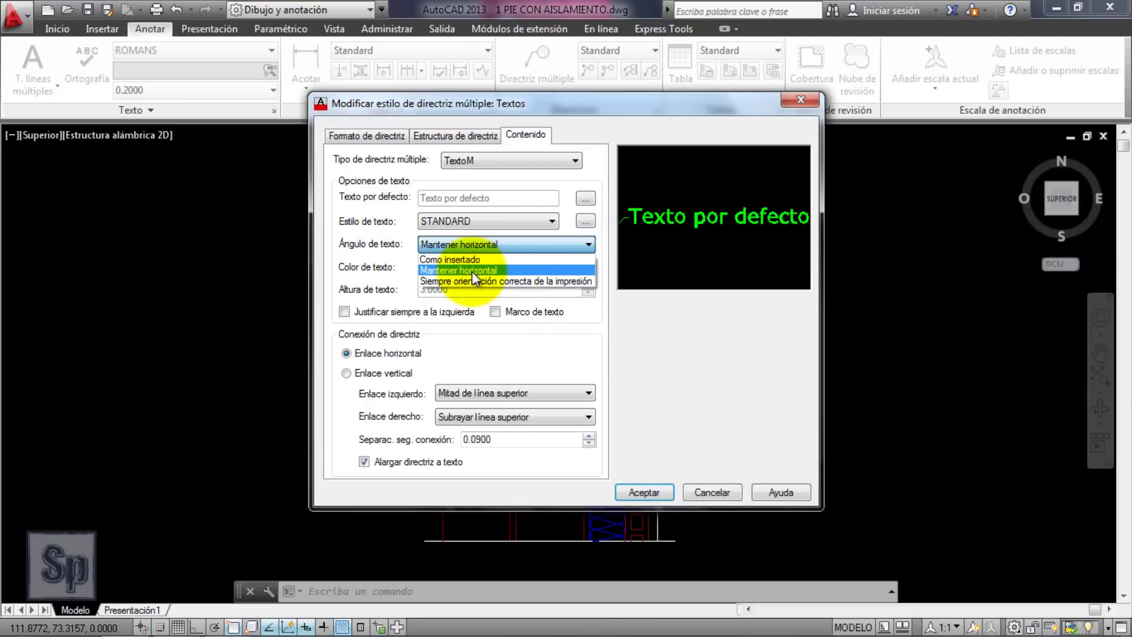
left_click(472, 272)
left_click(515, 271)
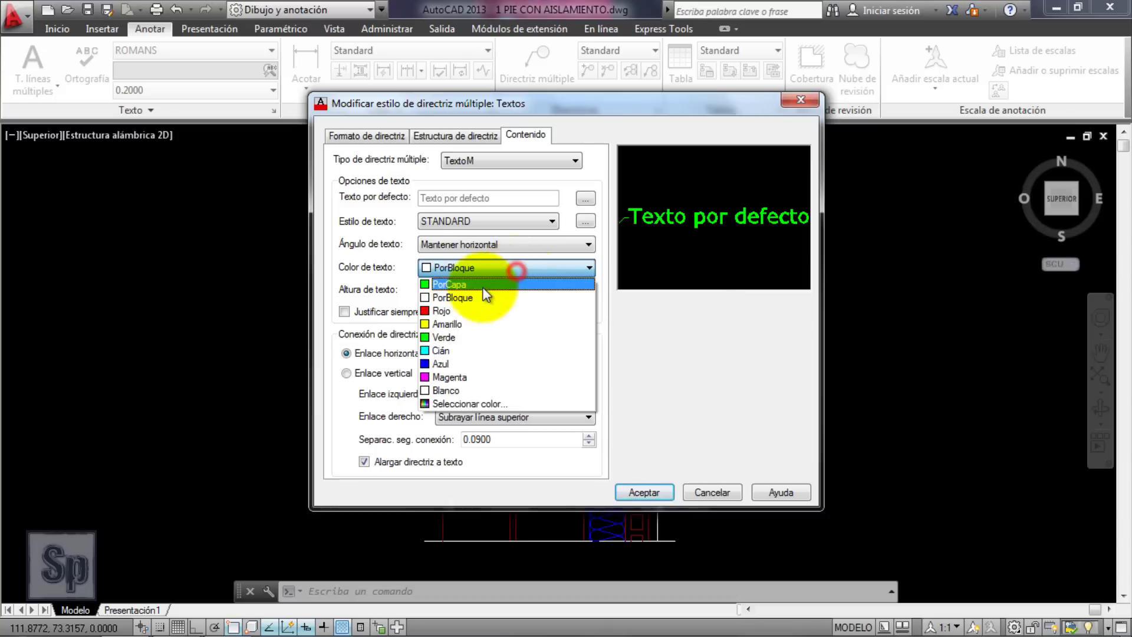
left_click(466, 285)
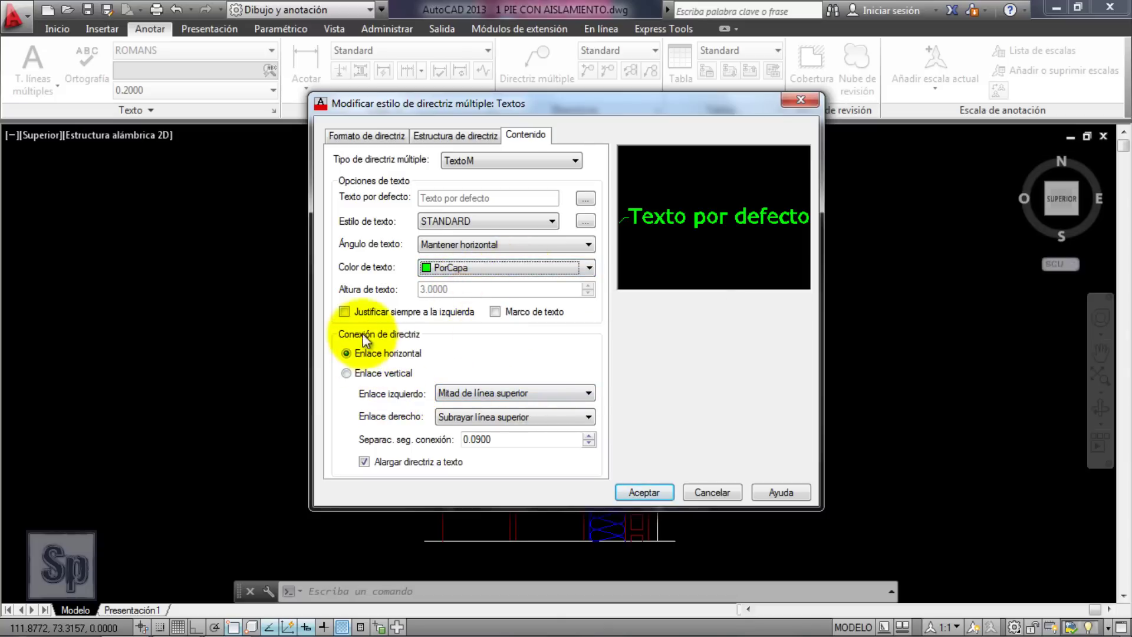
left_click(344, 311)
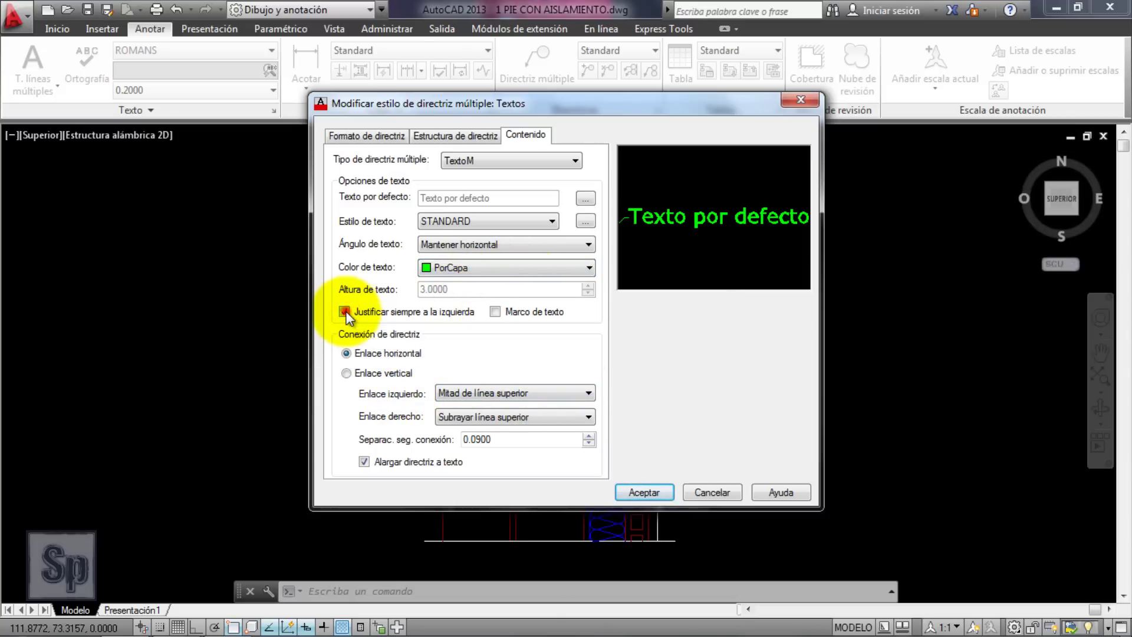
left_click(495, 311)
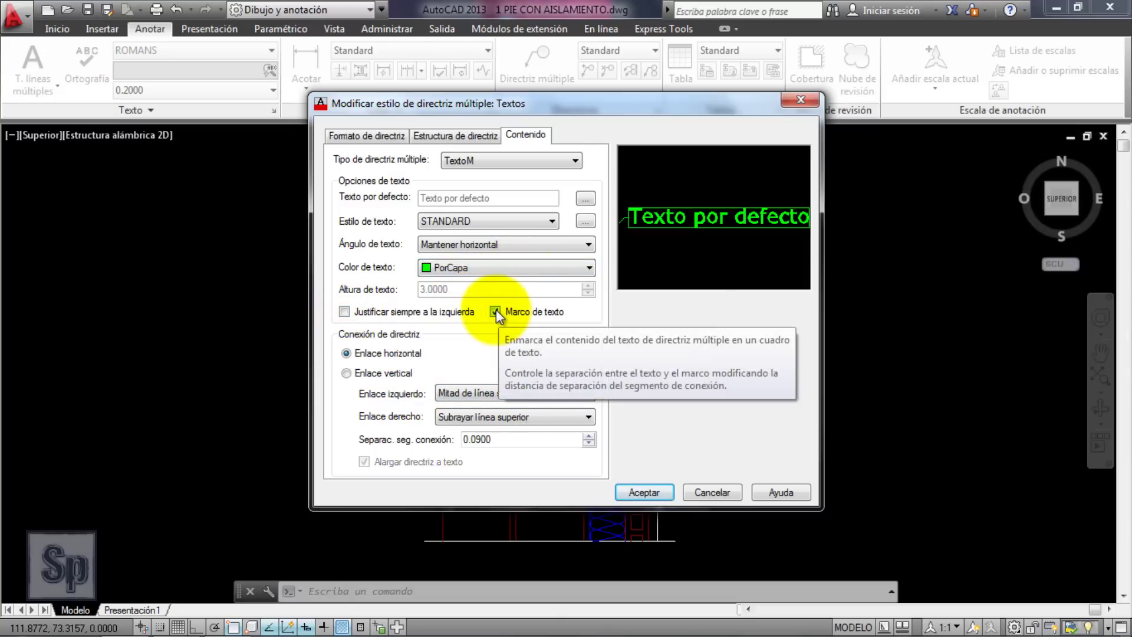
left_click(496, 312)
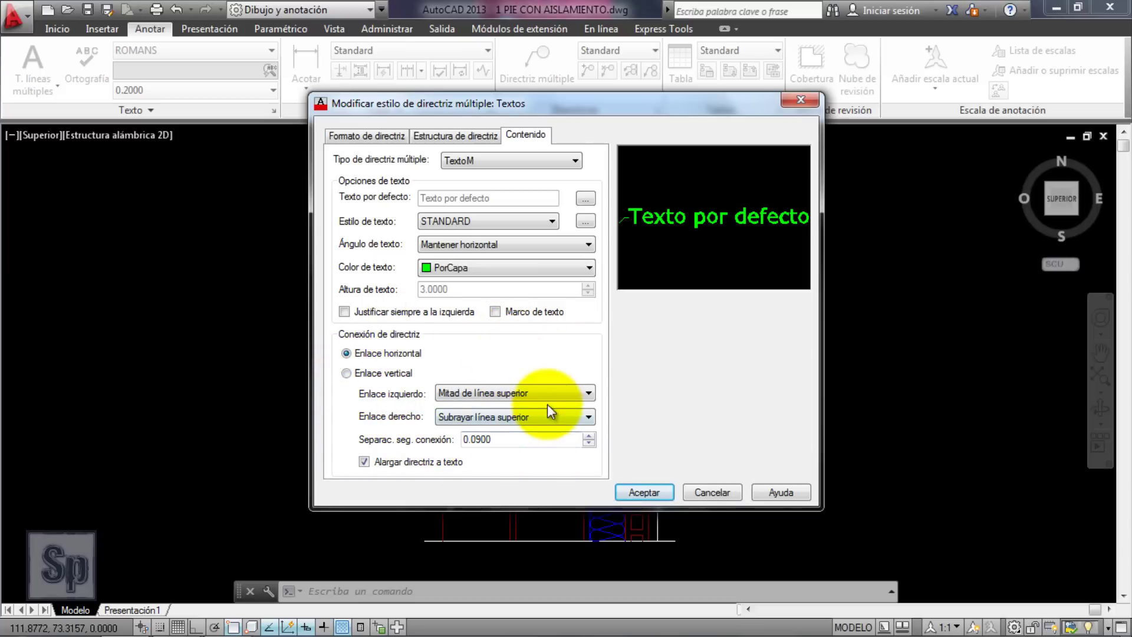
Step: Set left and right attachments to Subrayar línea inferior and save the Textos style
left_click(563, 395)
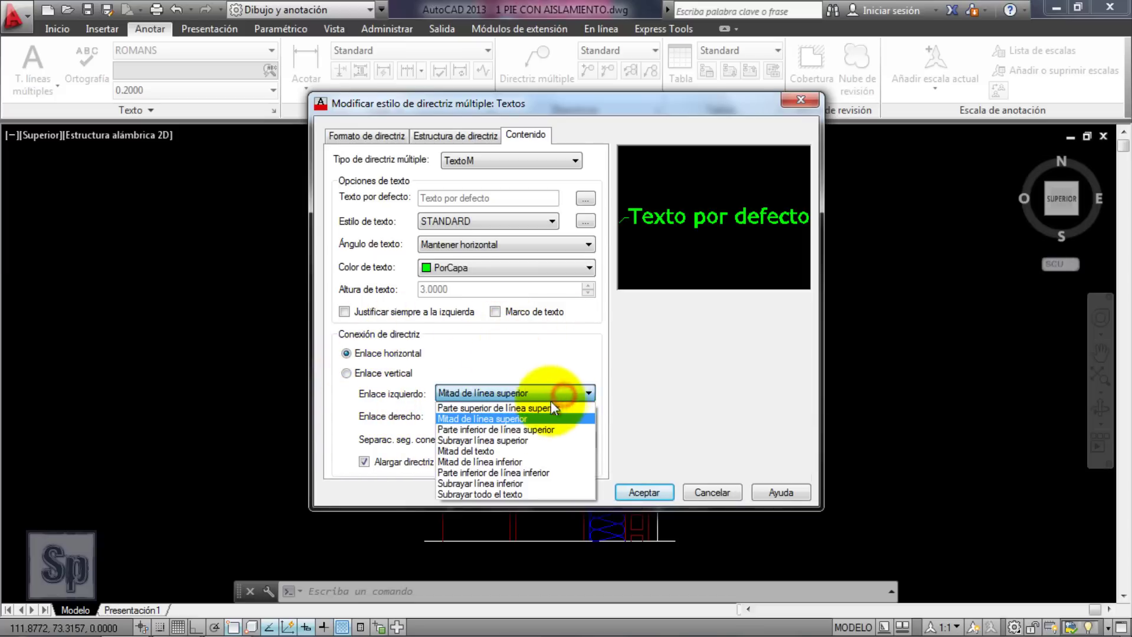
left_click(489, 486)
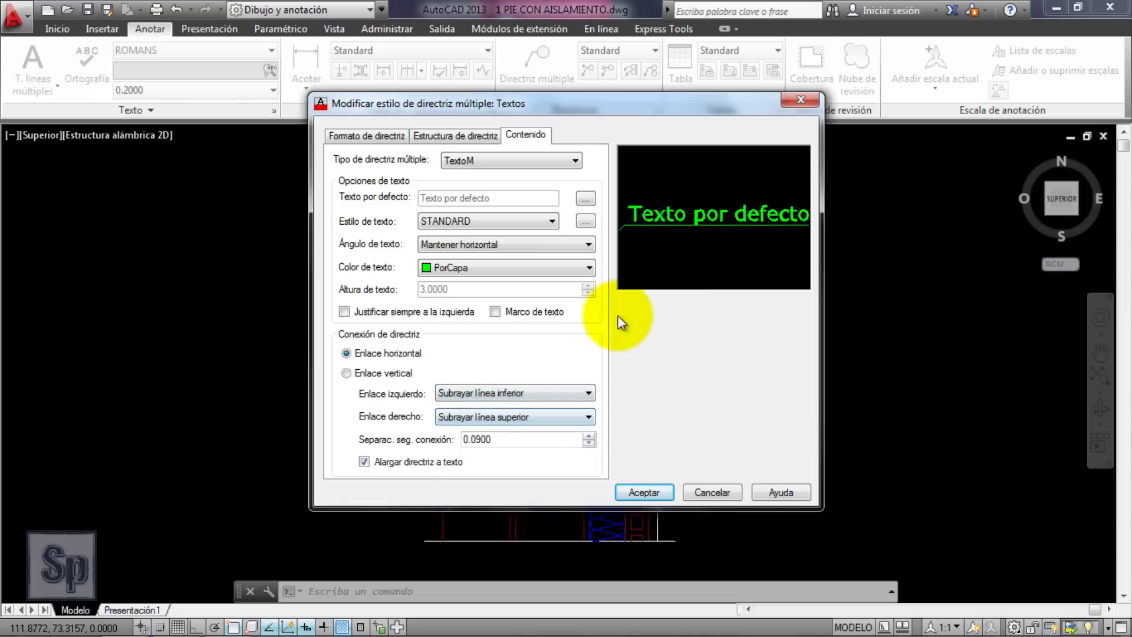
left_click(547, 416)
left_click(497, 507)
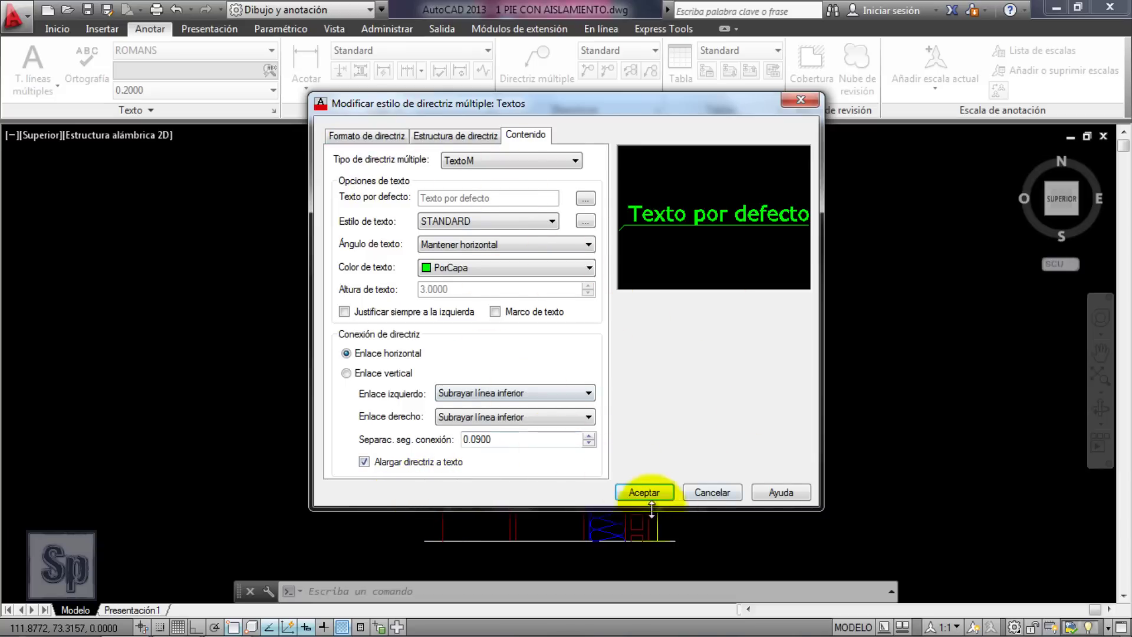
left_click(639, 486)
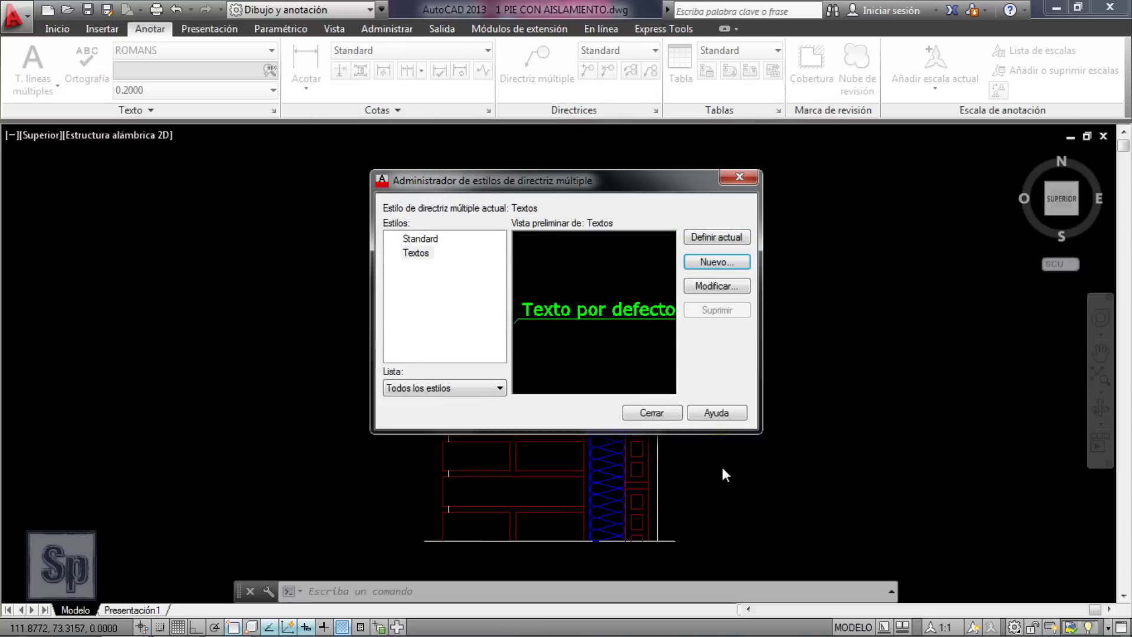
Step: Add an 'enlucido' multileader pointing at the wall's right edge
left_click(649, 414)
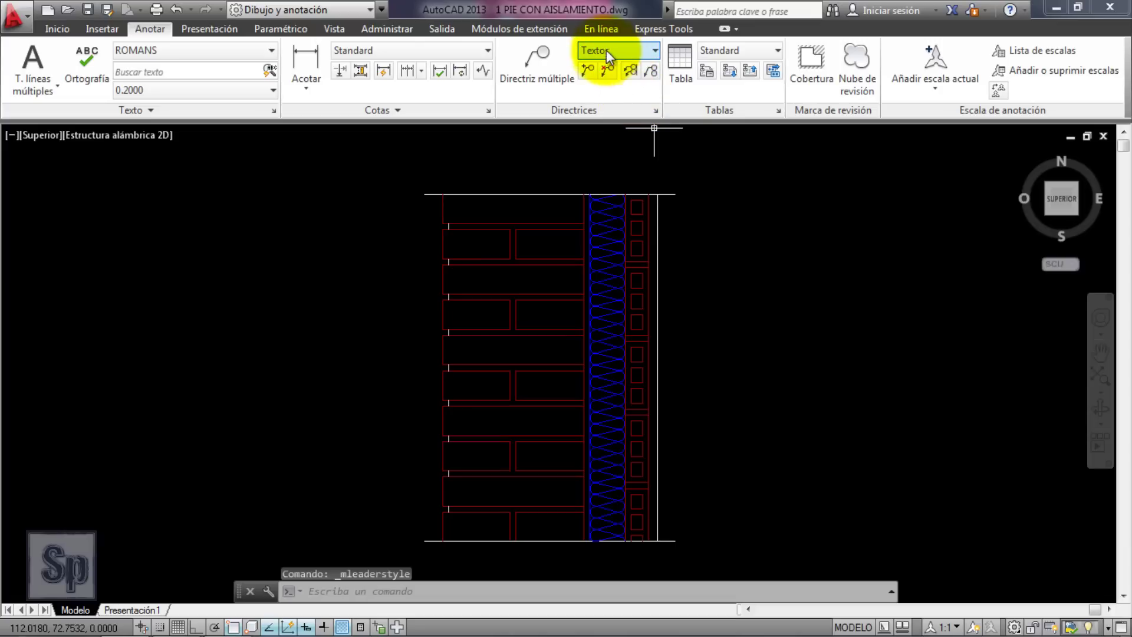
left_click(536, 72)
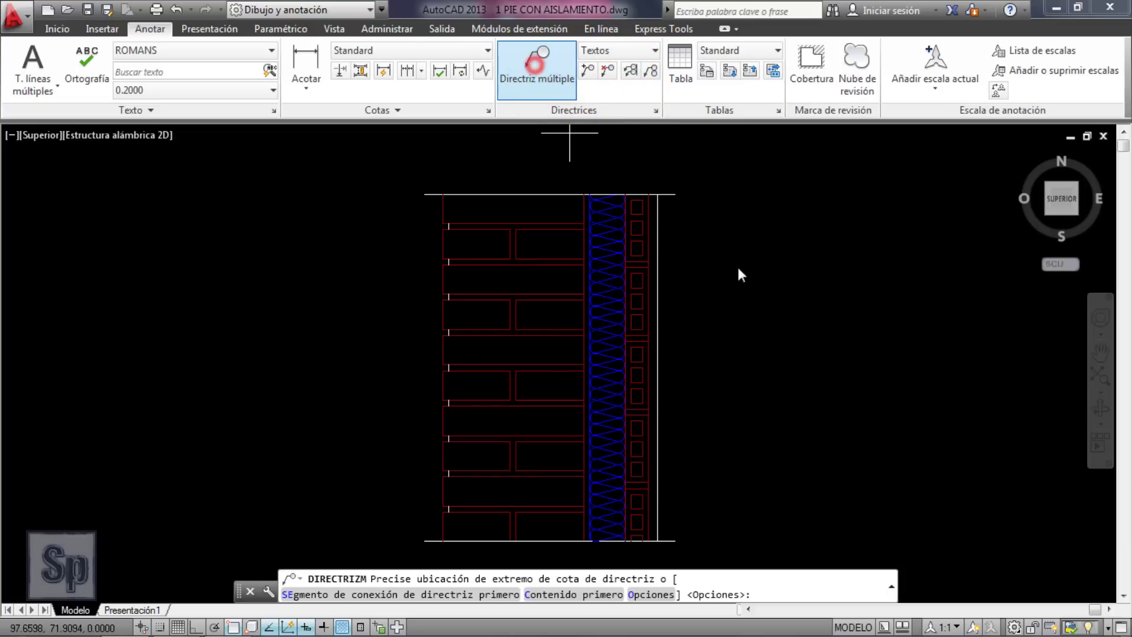
left_click(658, 260)
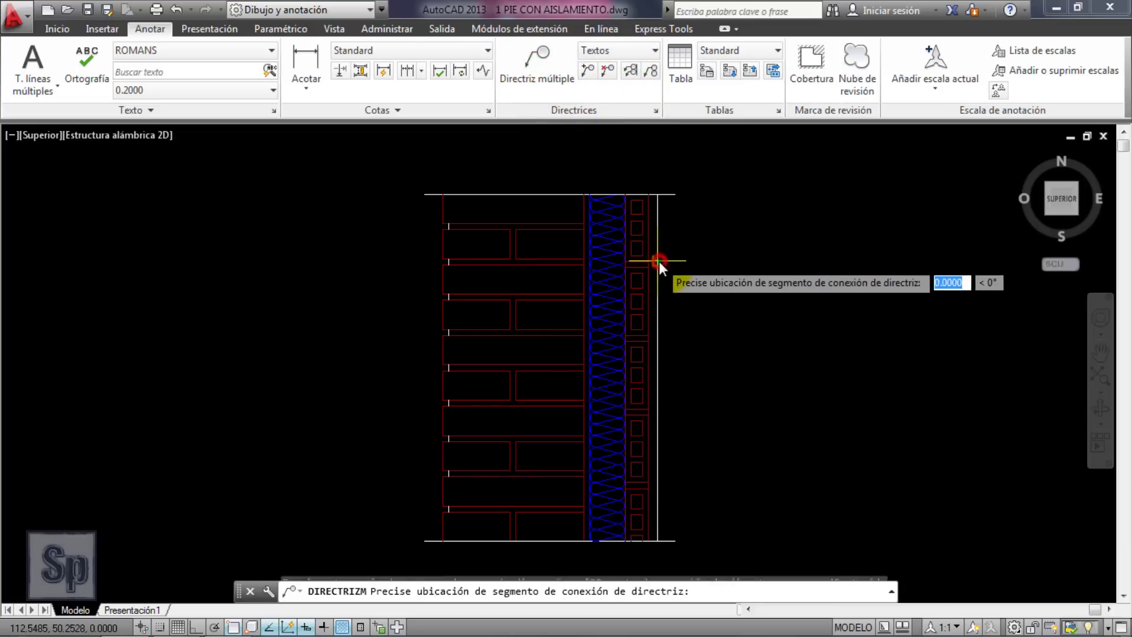
left_click(709, 208)
type("e")
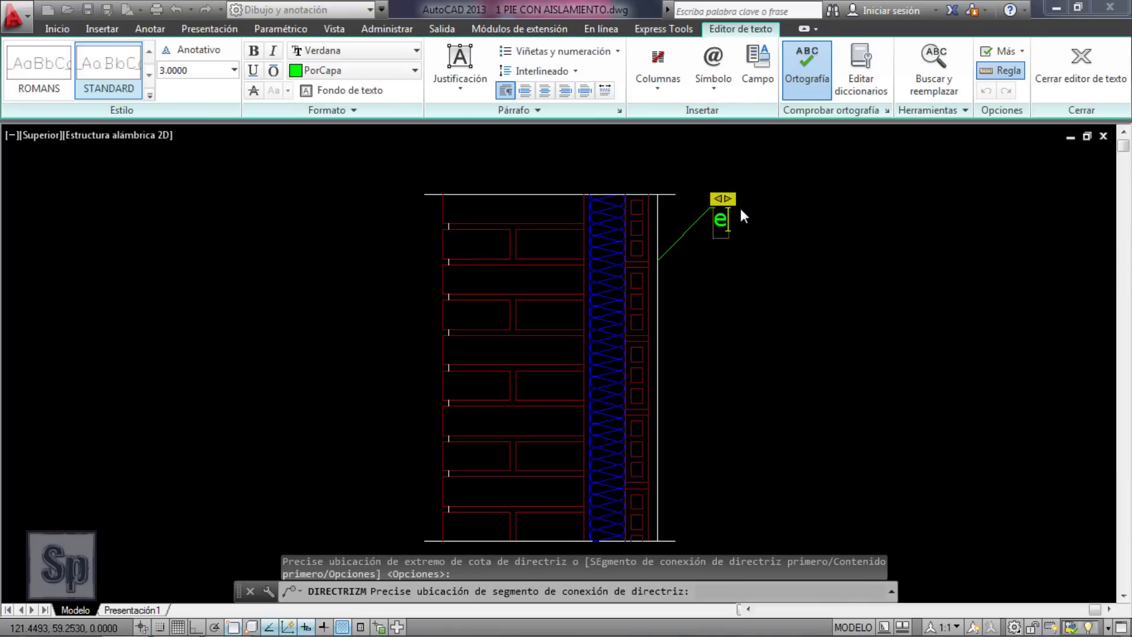
type("nlucido")
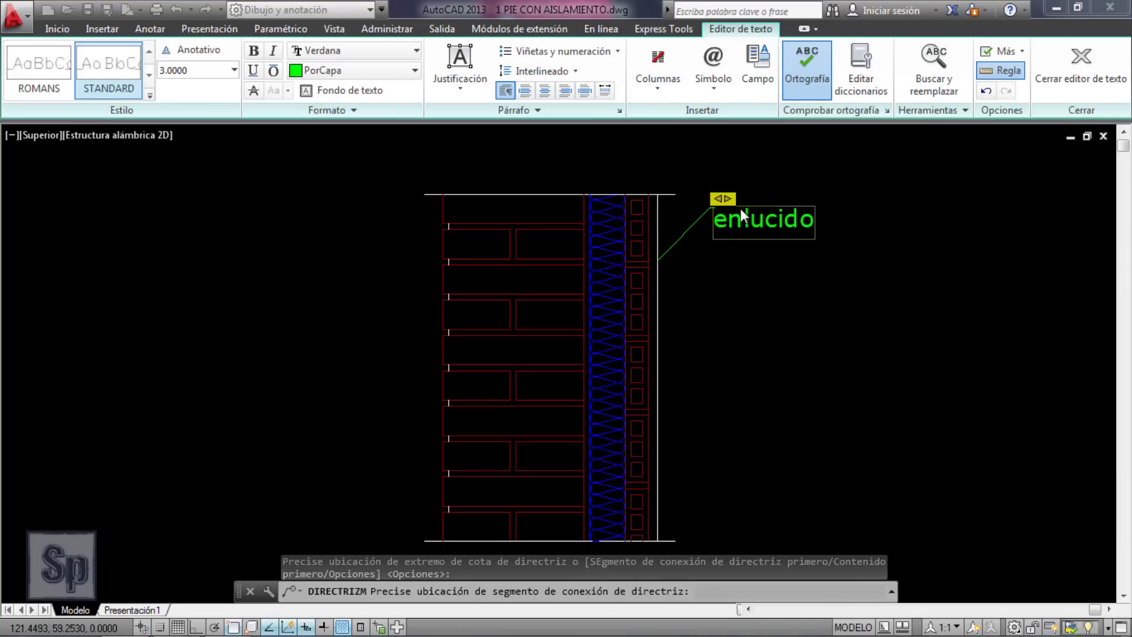
key("Return")
left_click(895, 213)
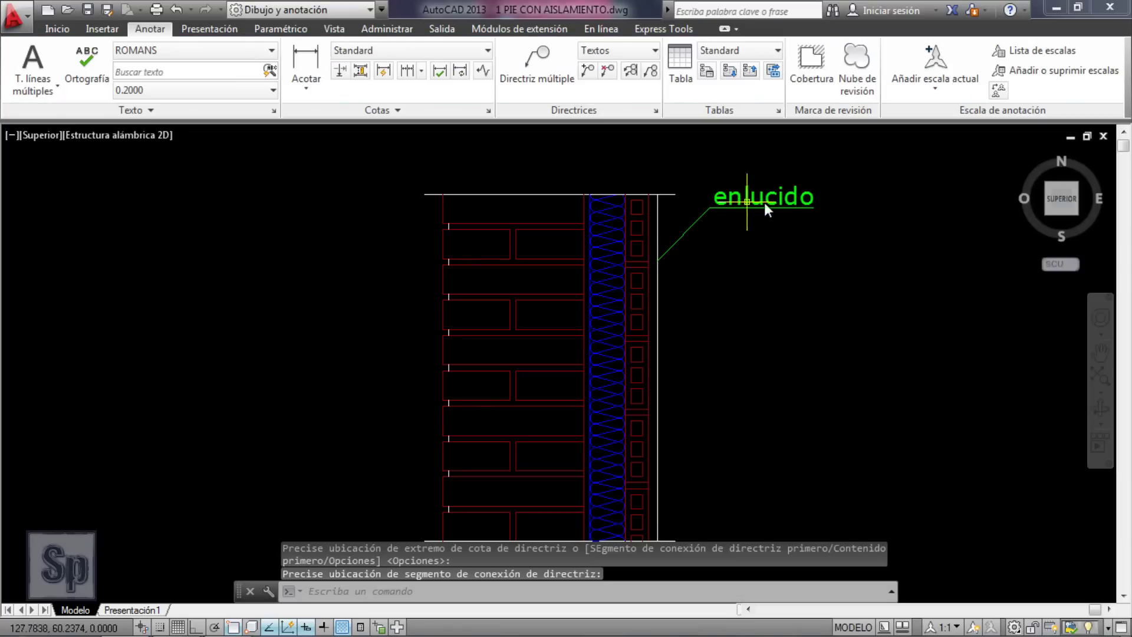
scroll(593, 214, "down", 2)
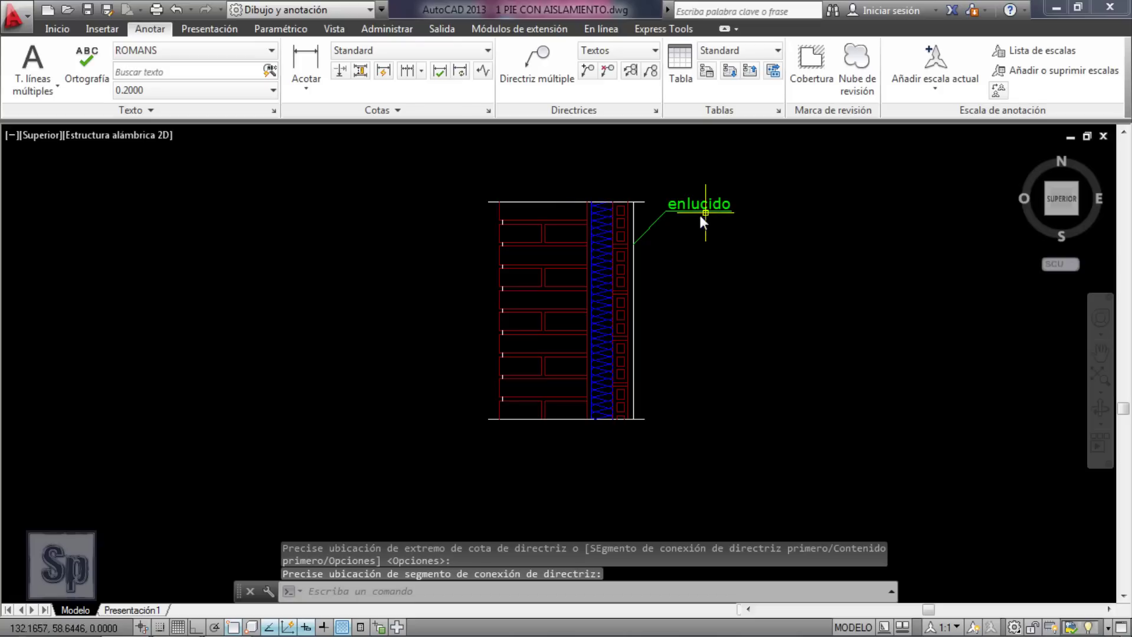
Step: Point a second multileader at the brick layer and begin typing 'ladrillo hueco sencillo'
left_click(533, 60)
scroll(650, 281, "up", 2)
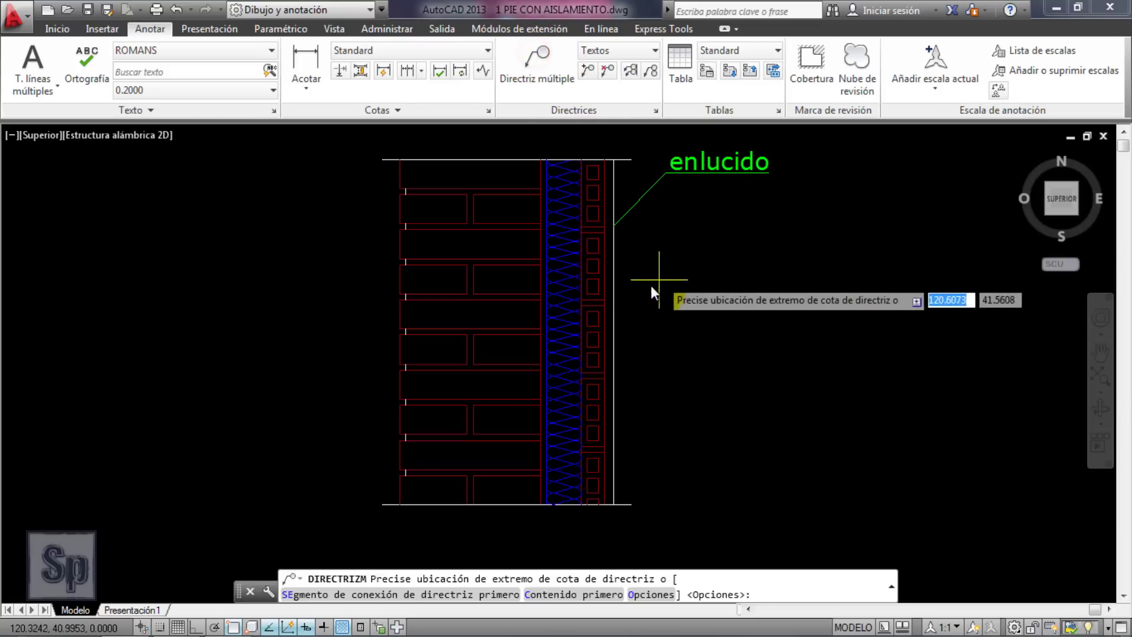
left_click(601, 292)
left_click(672, 226)
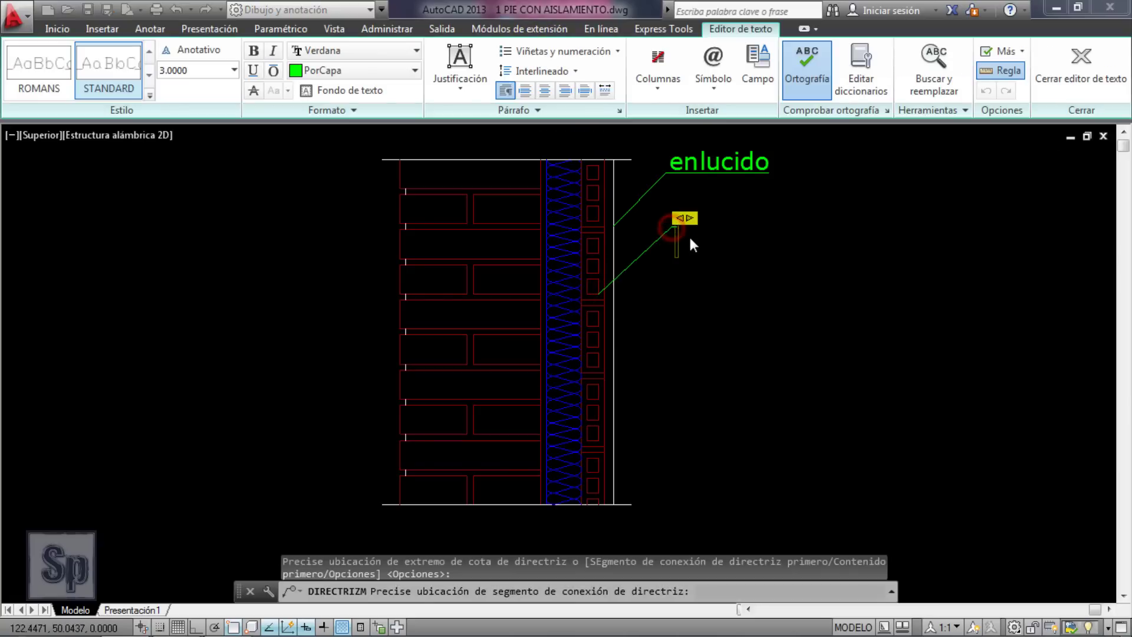
type("ladri")
type("llo huec")
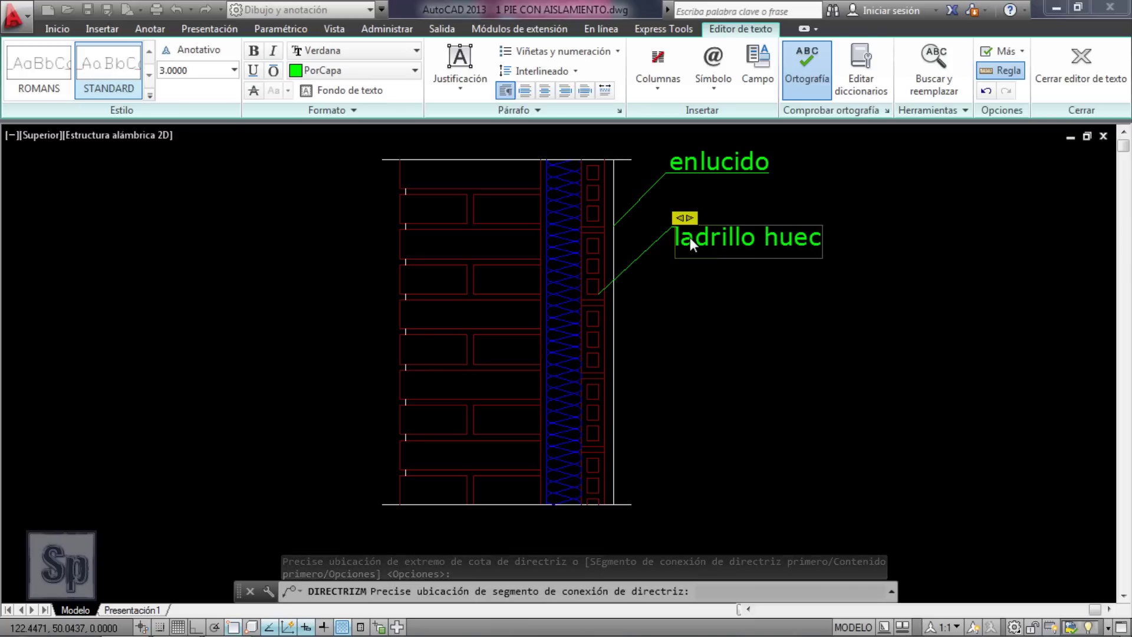
type("o sencillo")
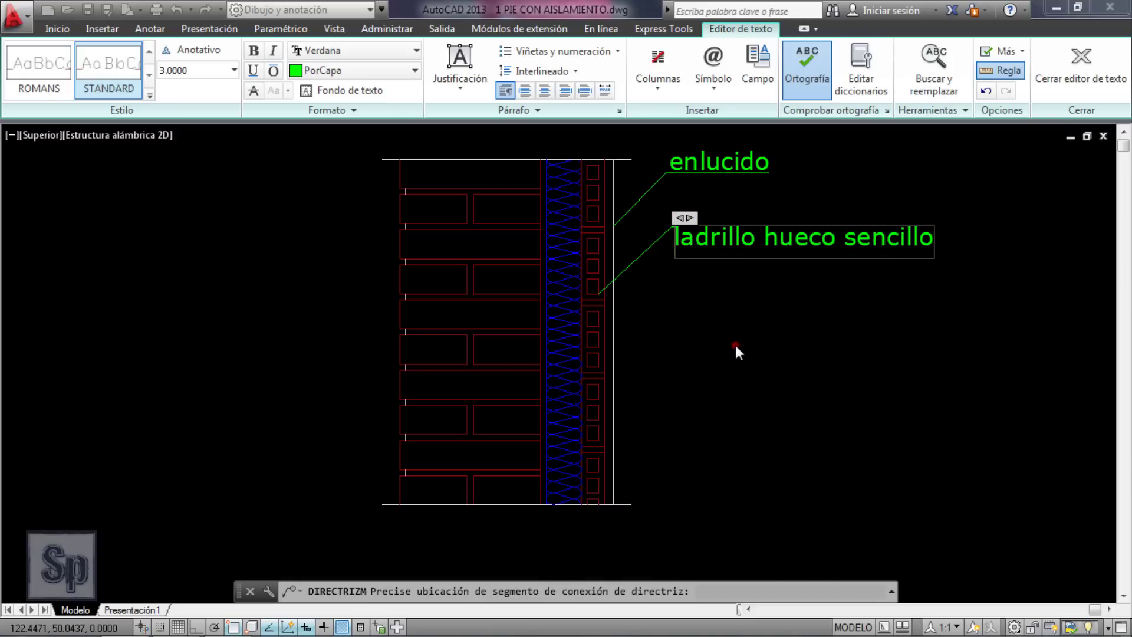
Step: Commit the brick label and add an 'aislamiento' multileader pointing at the insulation
left_click(737, 352)
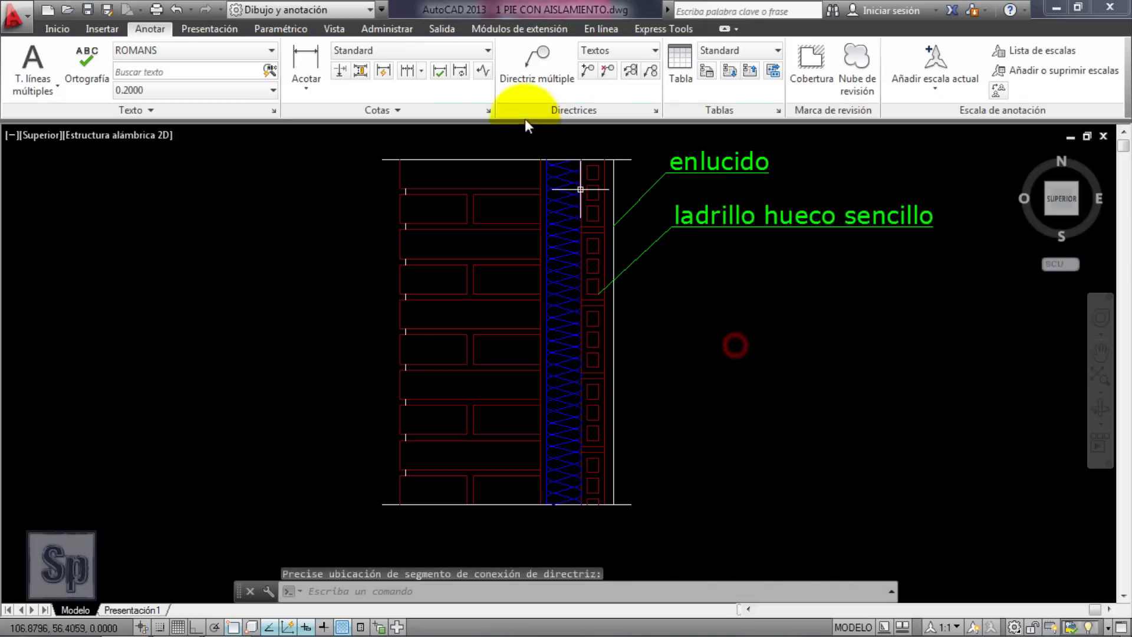
left_click(537, 59)
left_click(574, 358)
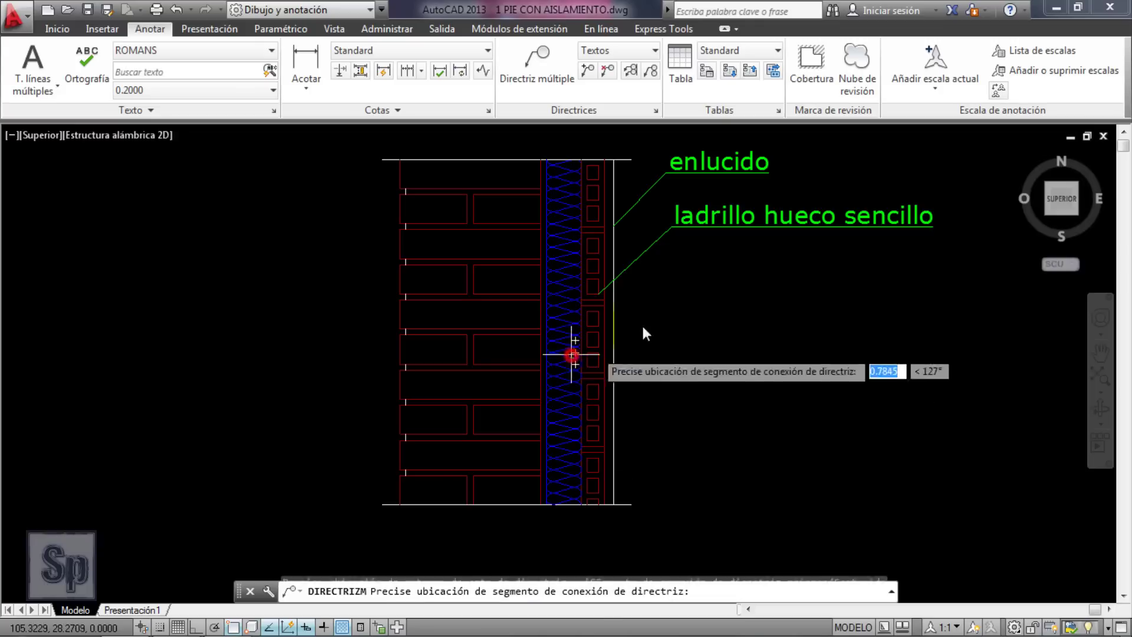
left_click(672, 289)
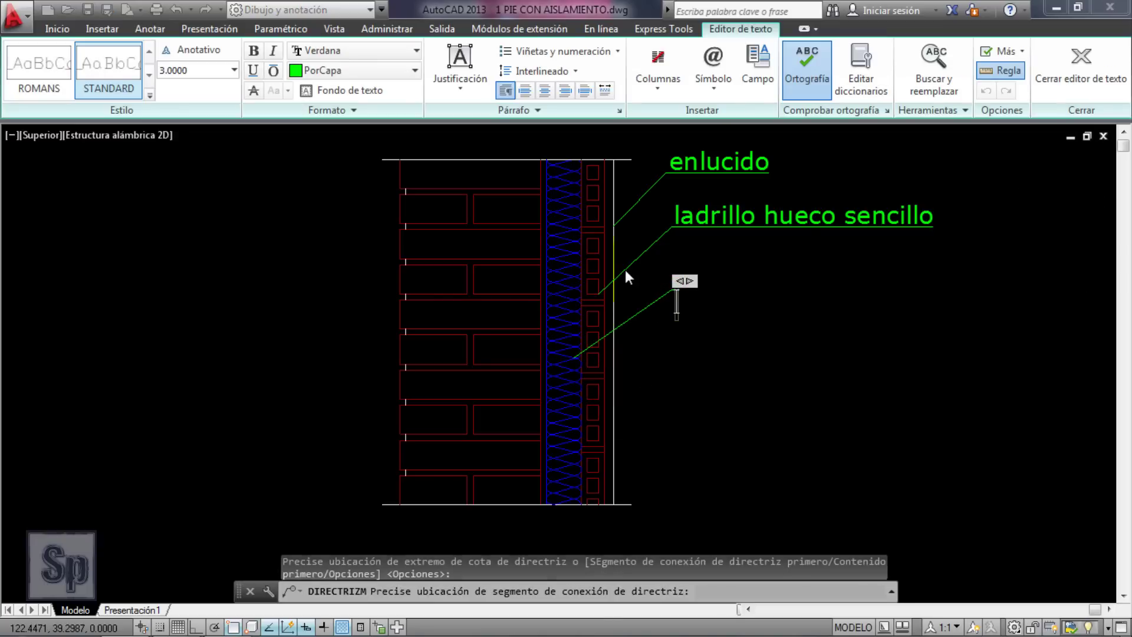
type("ai")
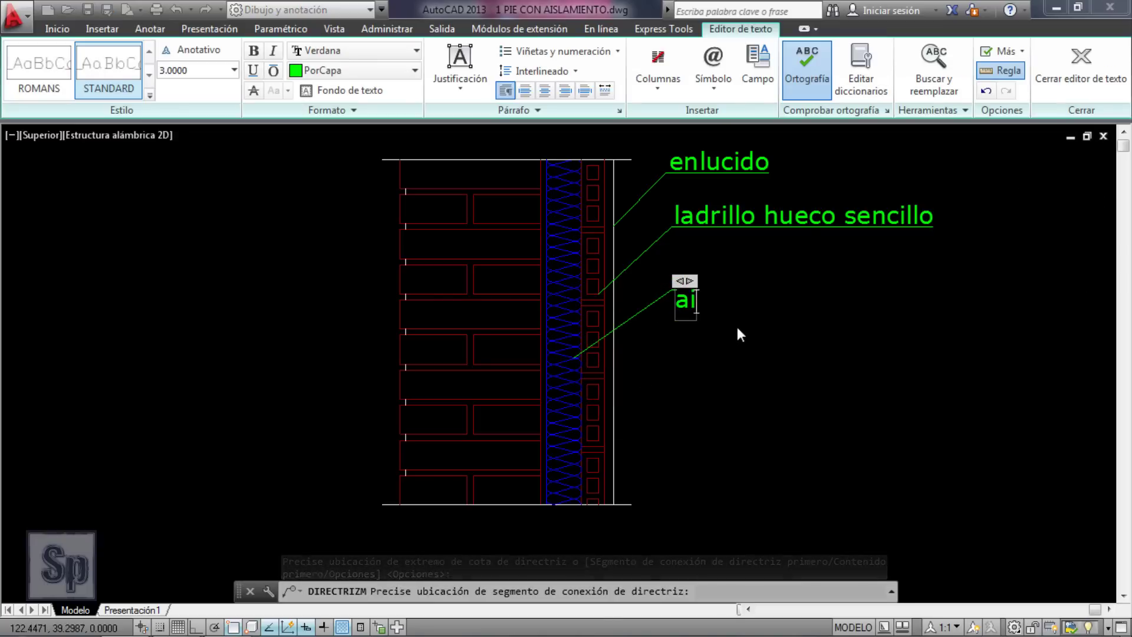
type("slamiento")
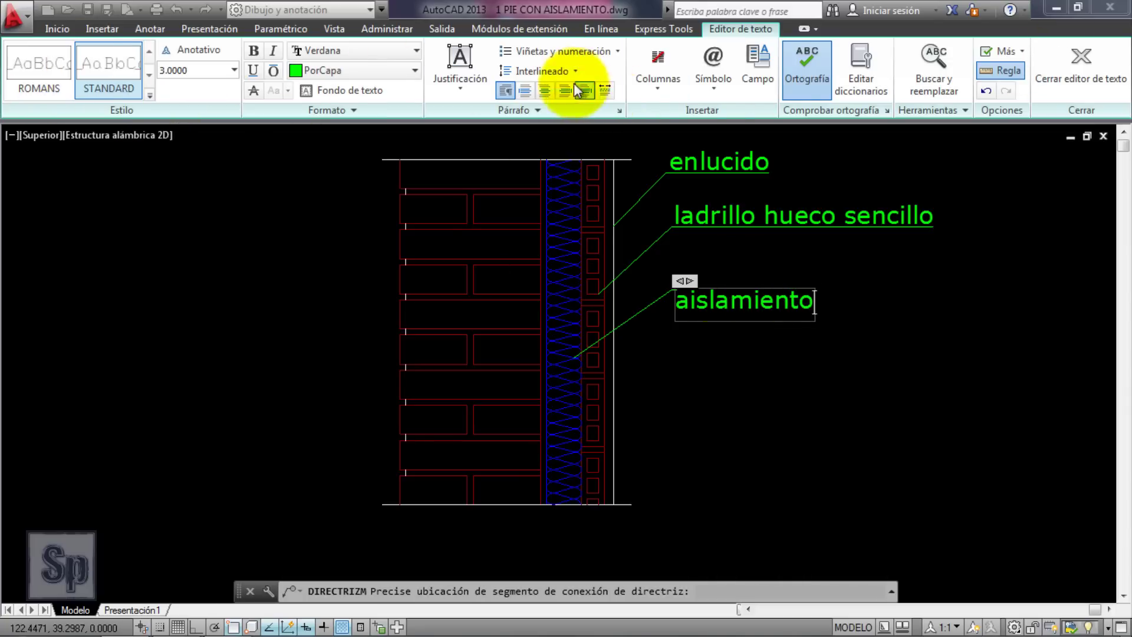
left_click(855, 459)
scroll(584, 421, "down", 2)
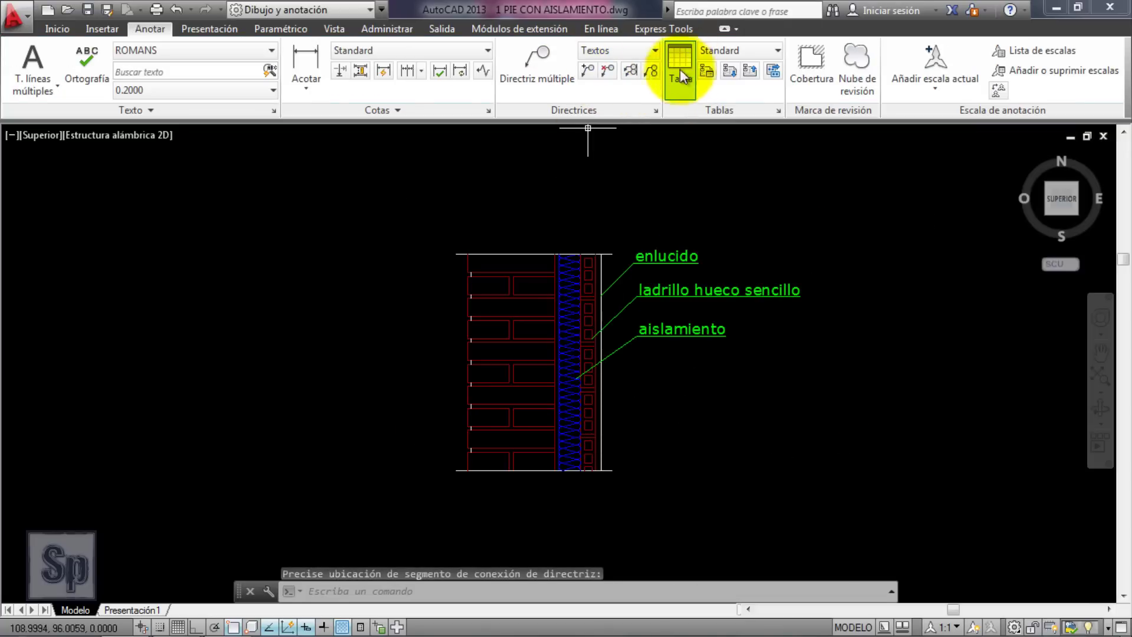
Step: Add two extra leaders from the aislamiento label to lower points on the insulation
left_click(587, 72)
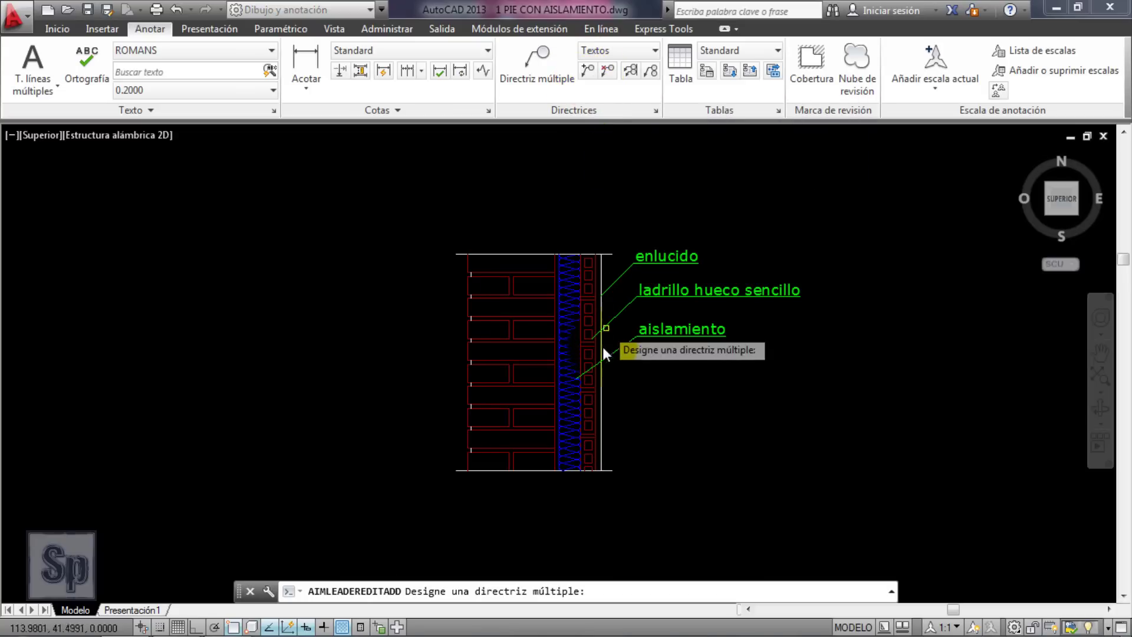
scroll(604, 380, "up", 4)
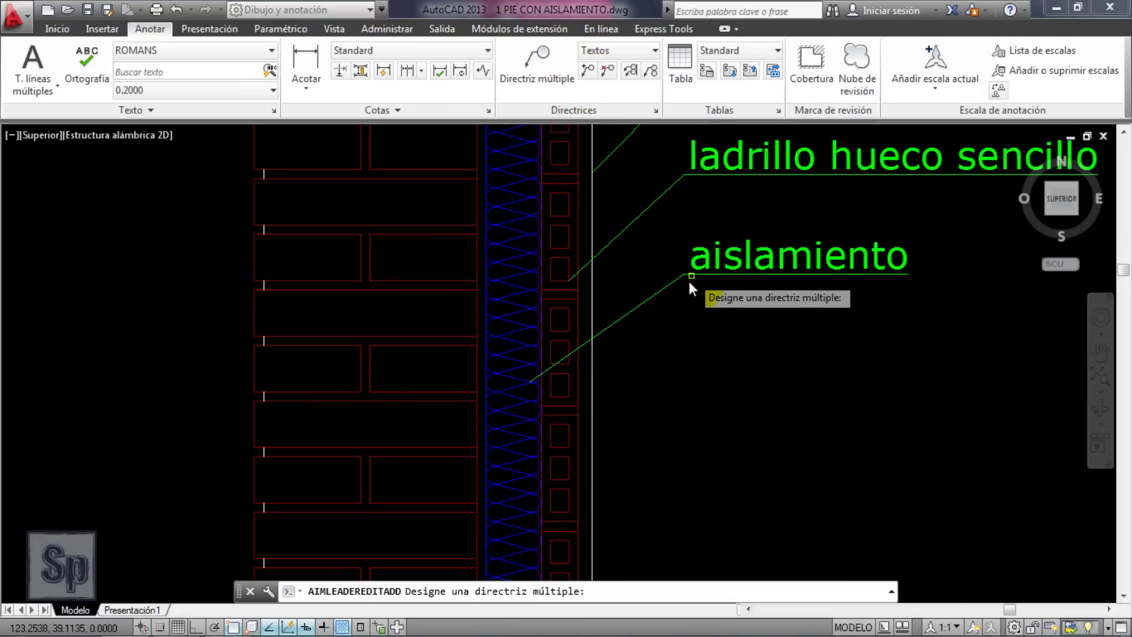
left_click(627, 313)
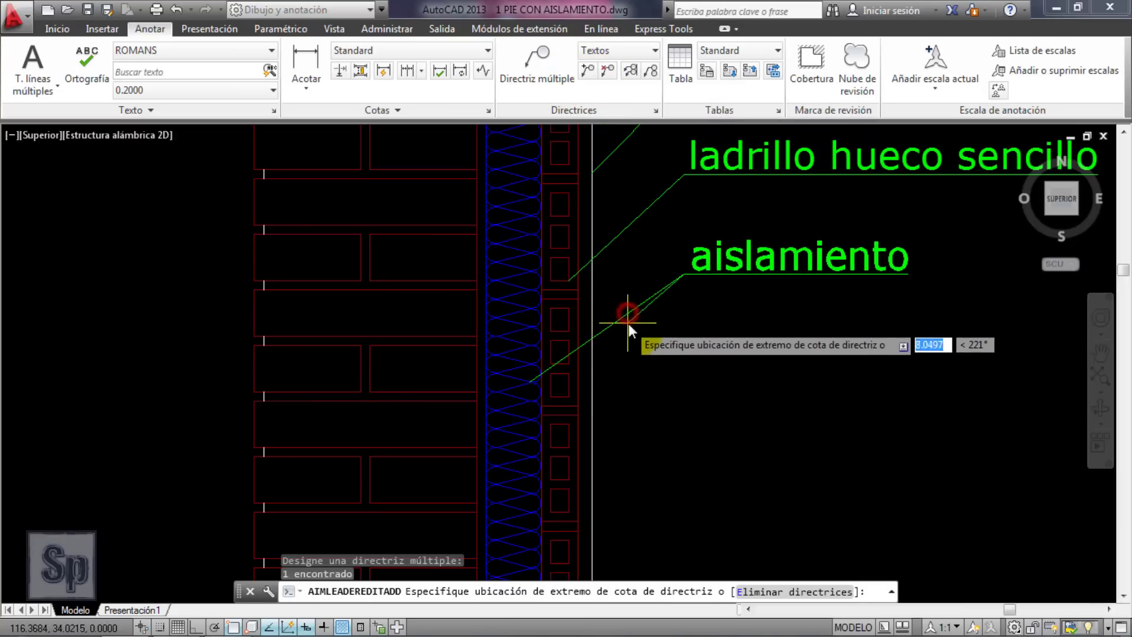
scroll(642, 318, "down", 4)
scroll(630, 336, "up", 4)
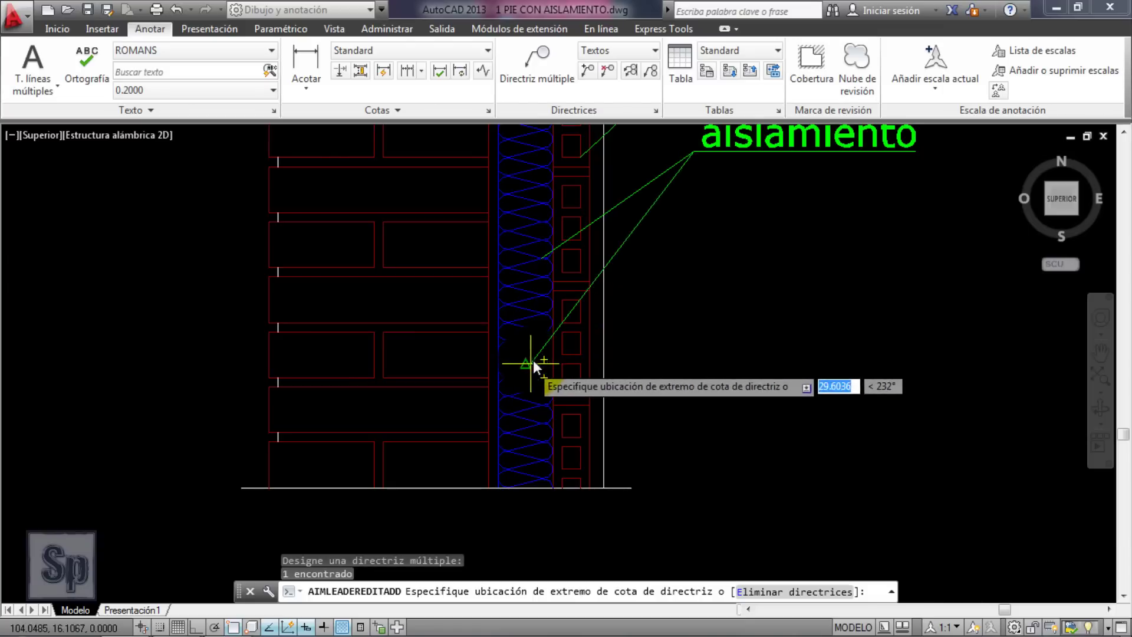
left_click(510, 394)
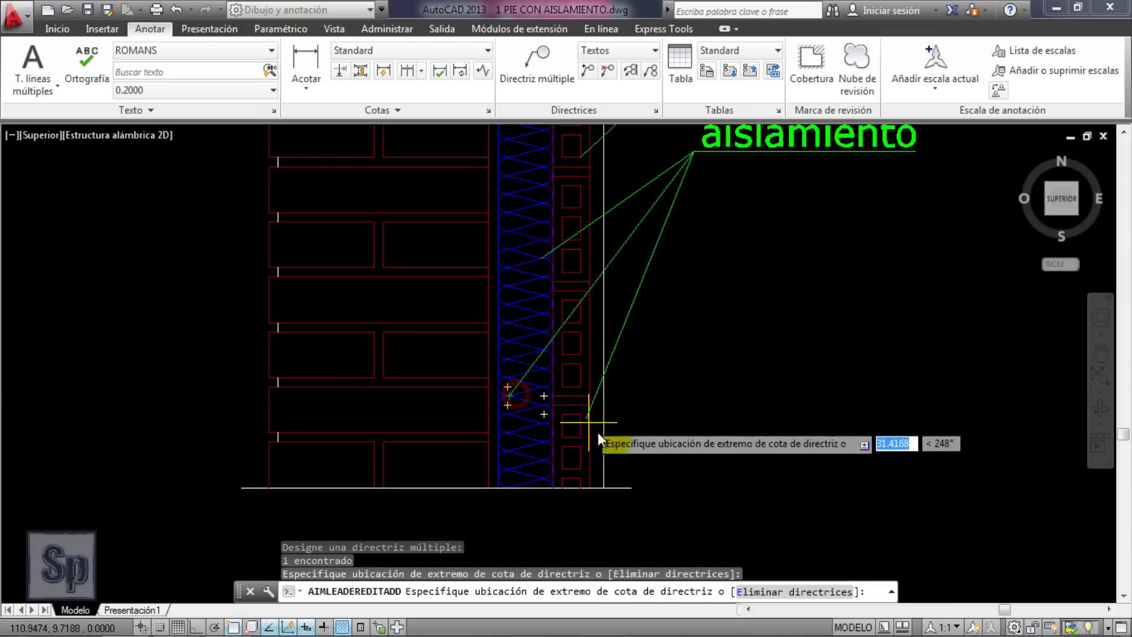
left_click(530, 456)
scroll(654, 321, "down", 2)
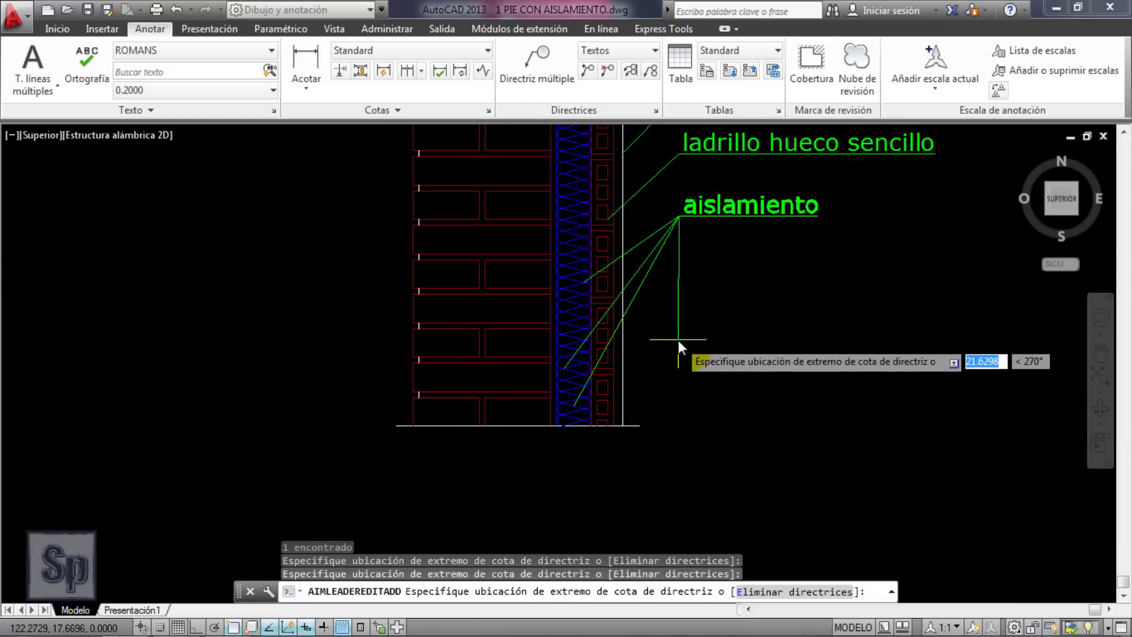
key("Escape")
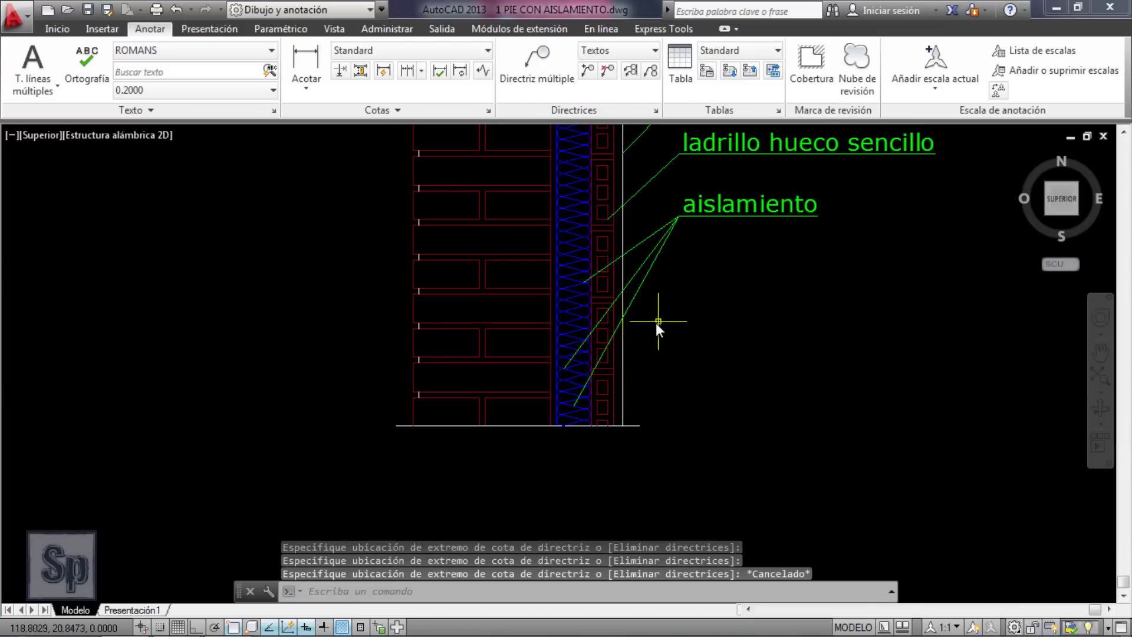
scroll(634, 313, "down", 2)
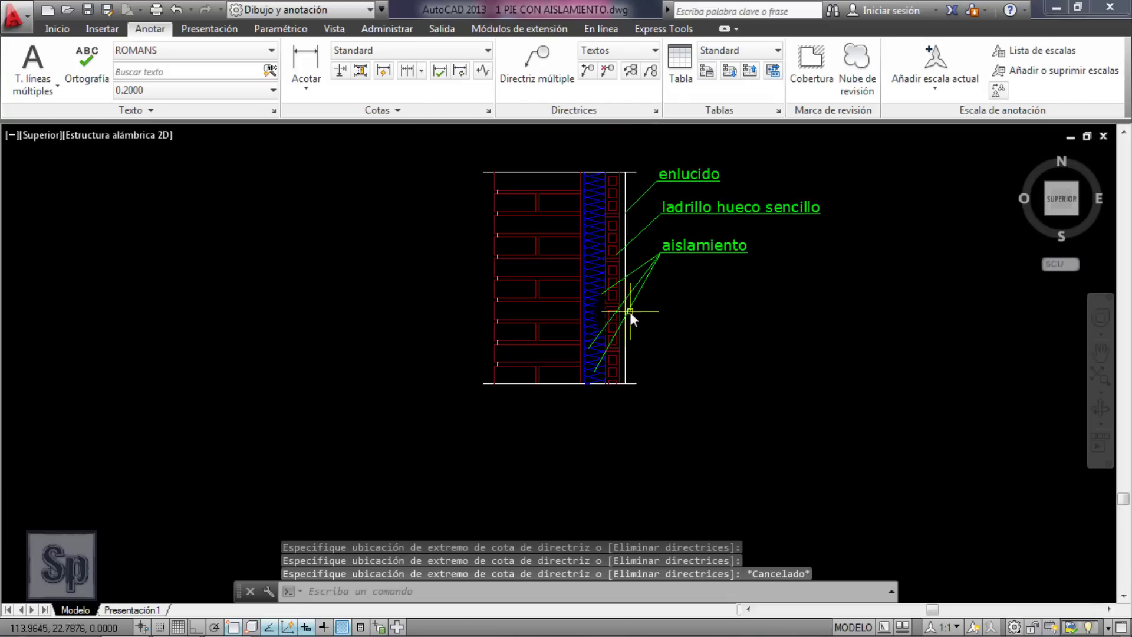
Step: Remove the two extra lower leaders from the aislamiento multileader, leaving a single leader
left_click(606, 68)
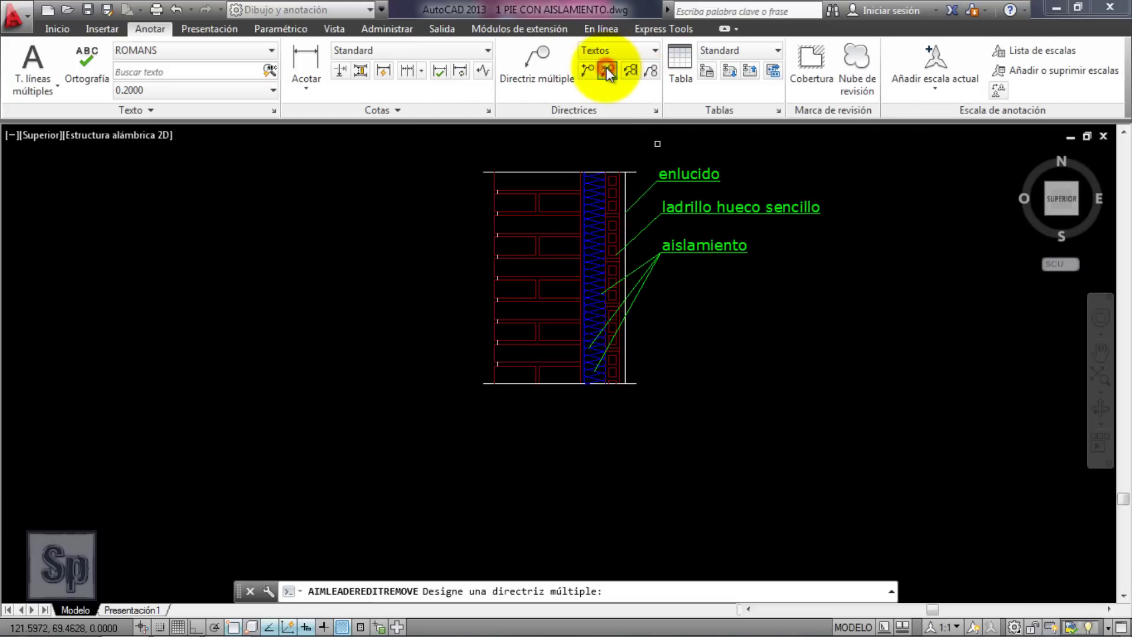
left_click(666, 253)
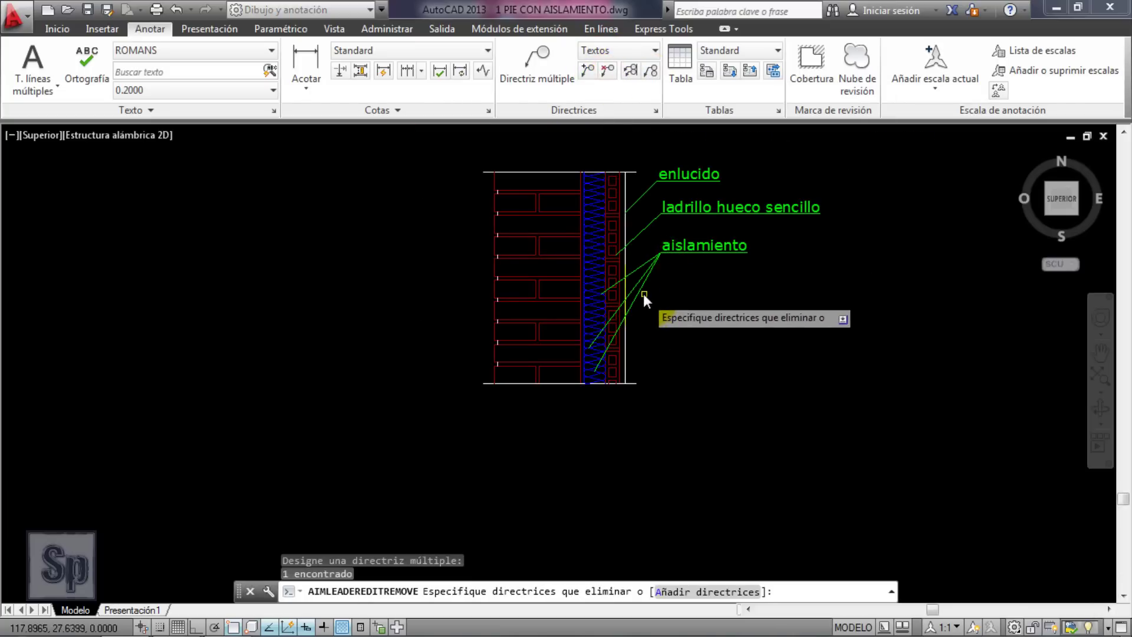
scroll(642, 294, "up", 3)
left_click(626, 289)
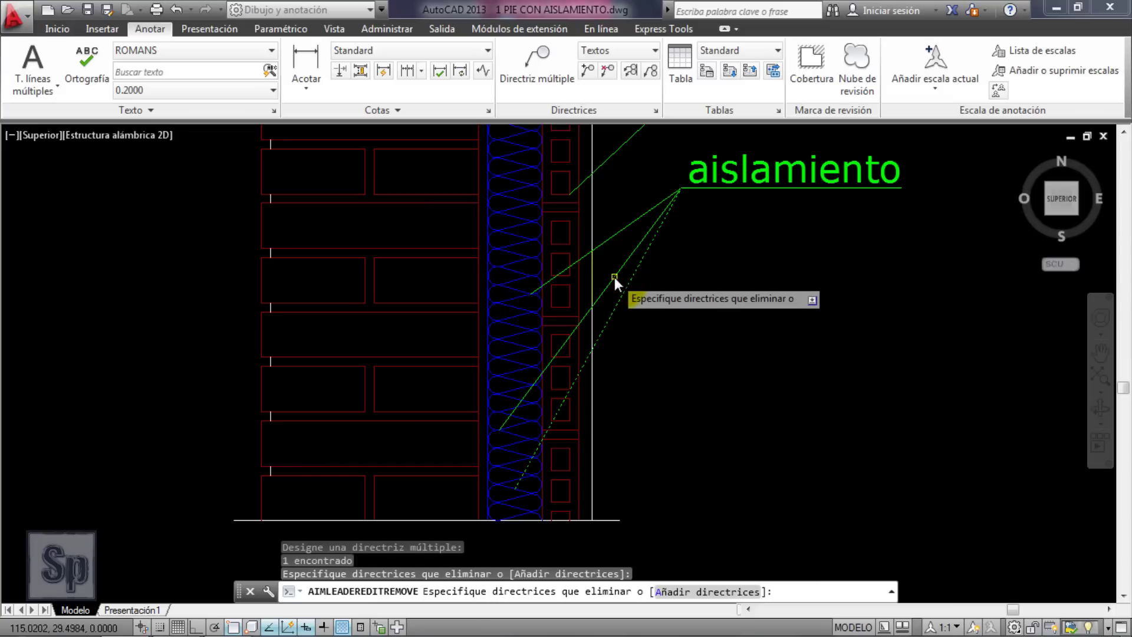
left_click(615, 277)
key("Return")
scroll(618, 383, "down", 2)
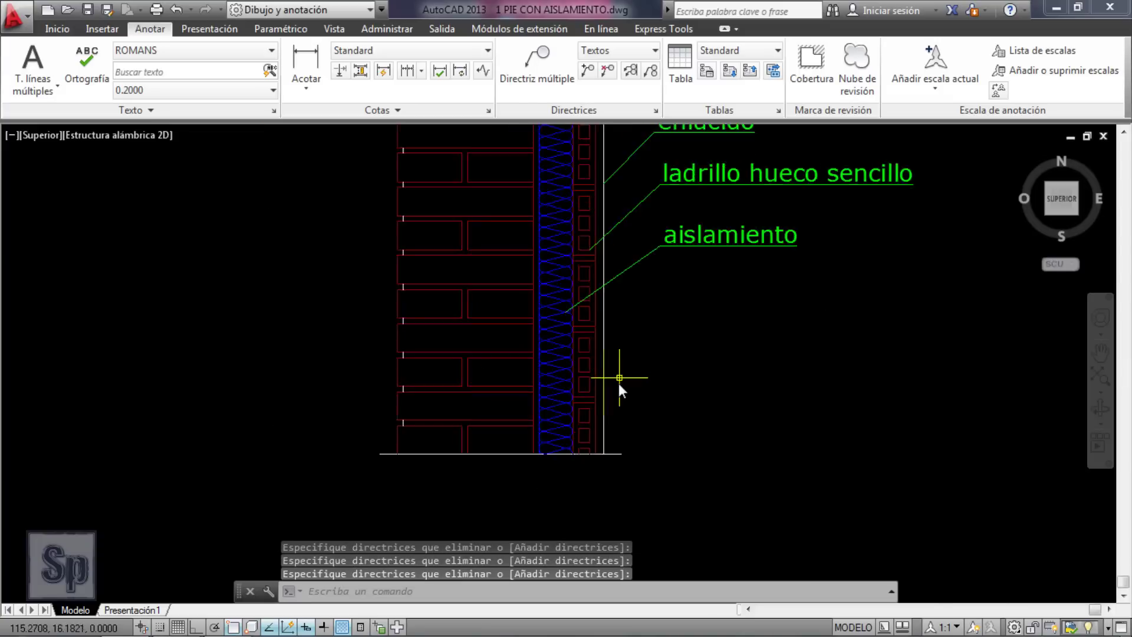
scroll(648, 330, "down", 3)
scroll(756, 141, "up", 2)
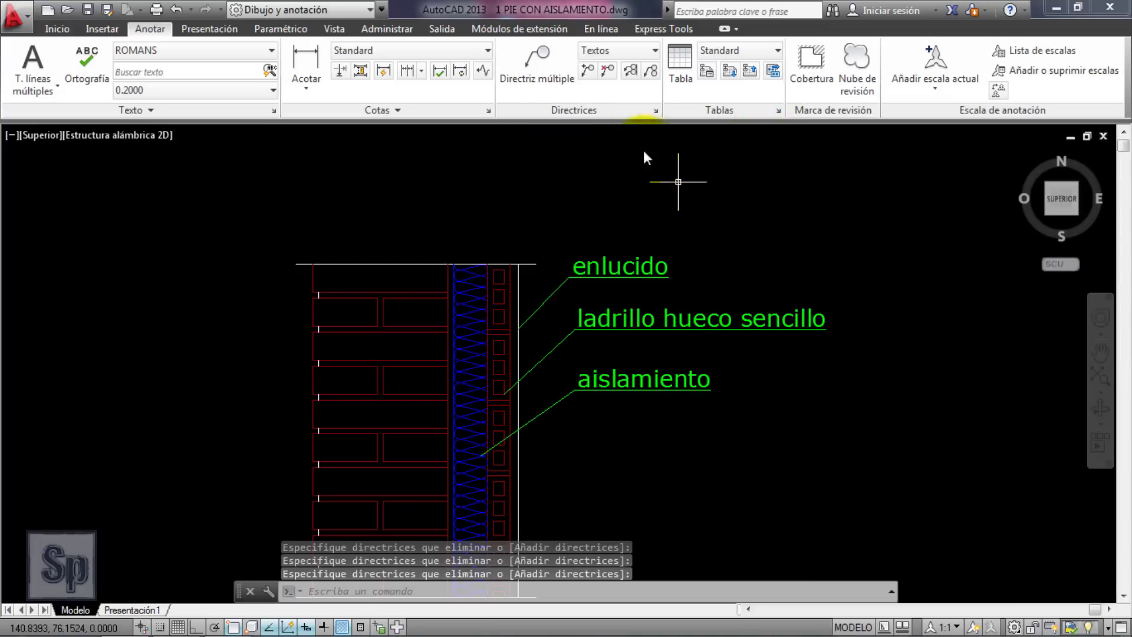
Step: Align all three green multileaders to the enlucido label so their leaders run parallel
left_click(630, 71)
left_click(763, 200)
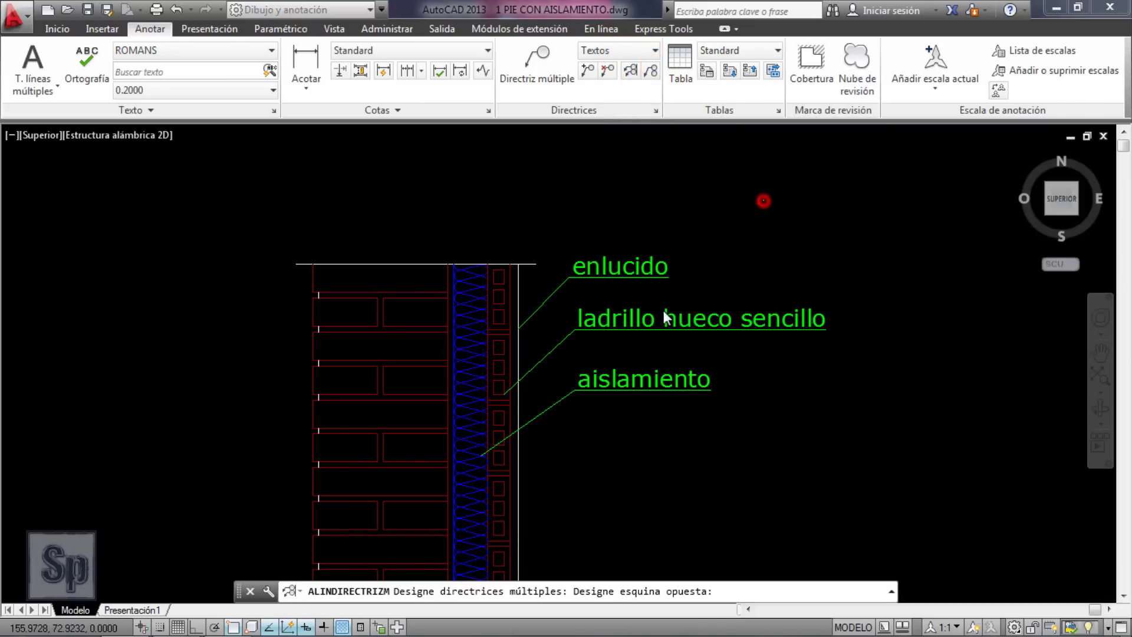
left_click(561, 458)
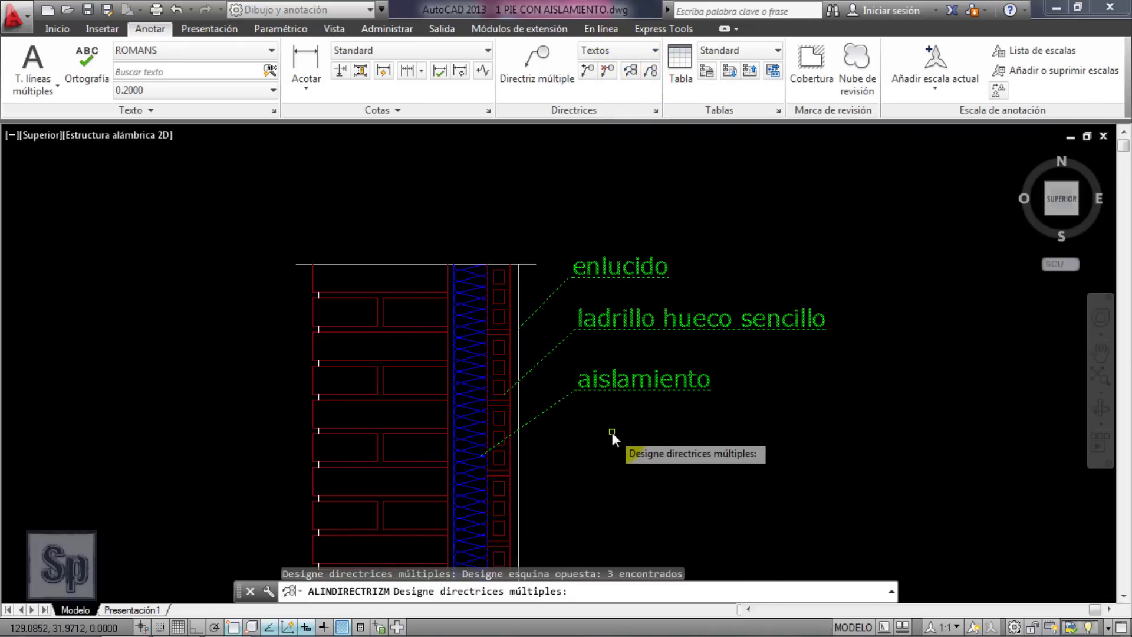
key("Return")
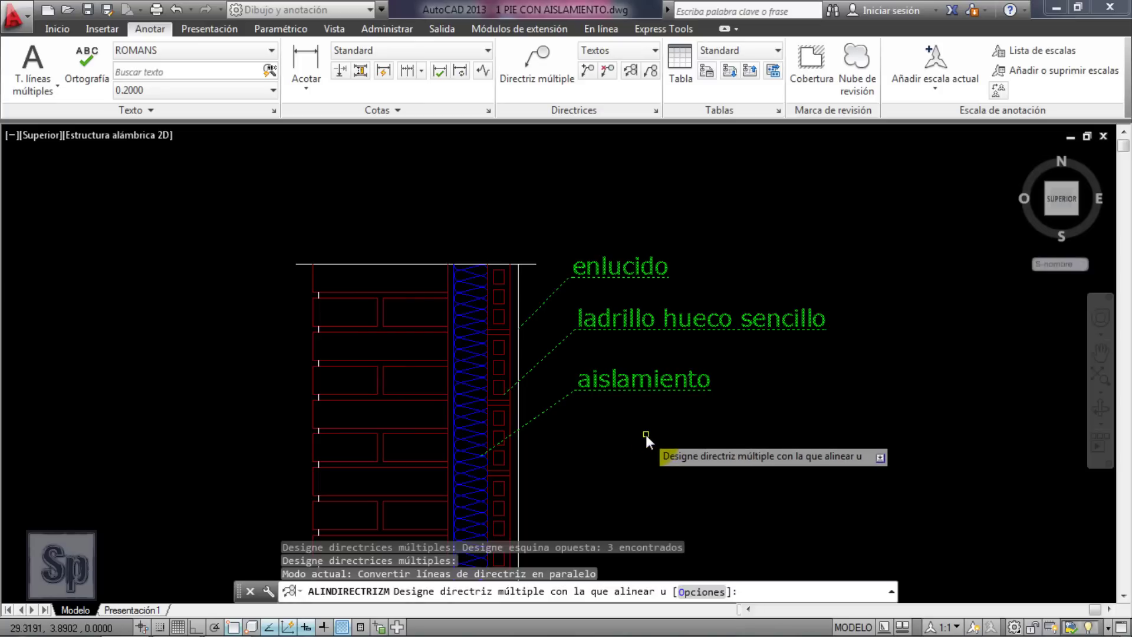
left_click(610, 278)
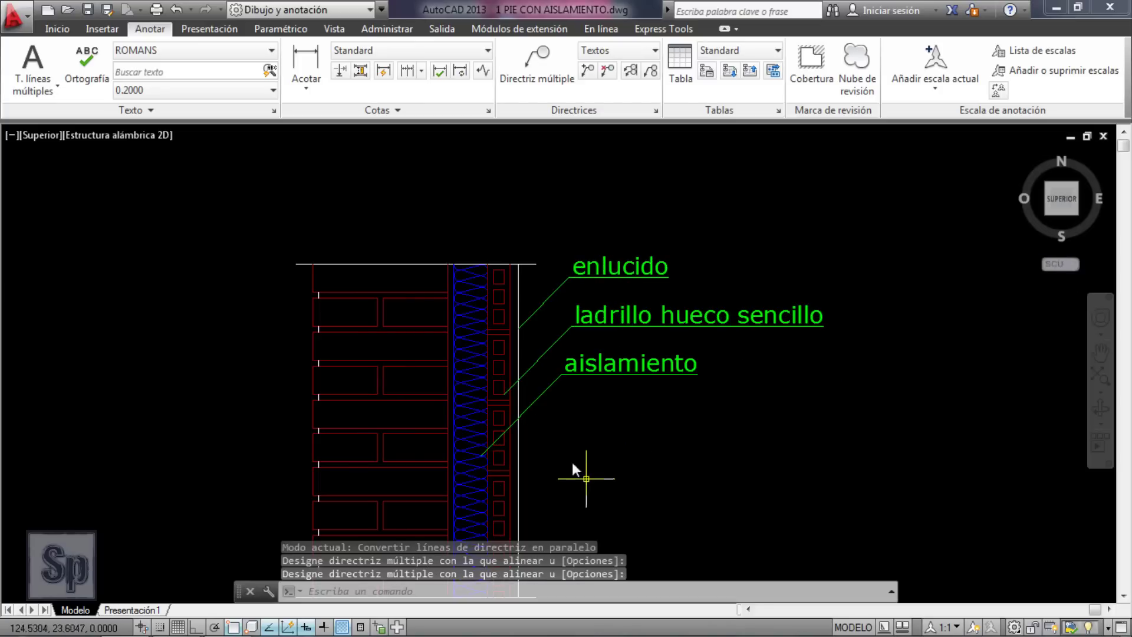
scroll(610, 227, "down", 2)
scroll(607, 246, "down", 2)
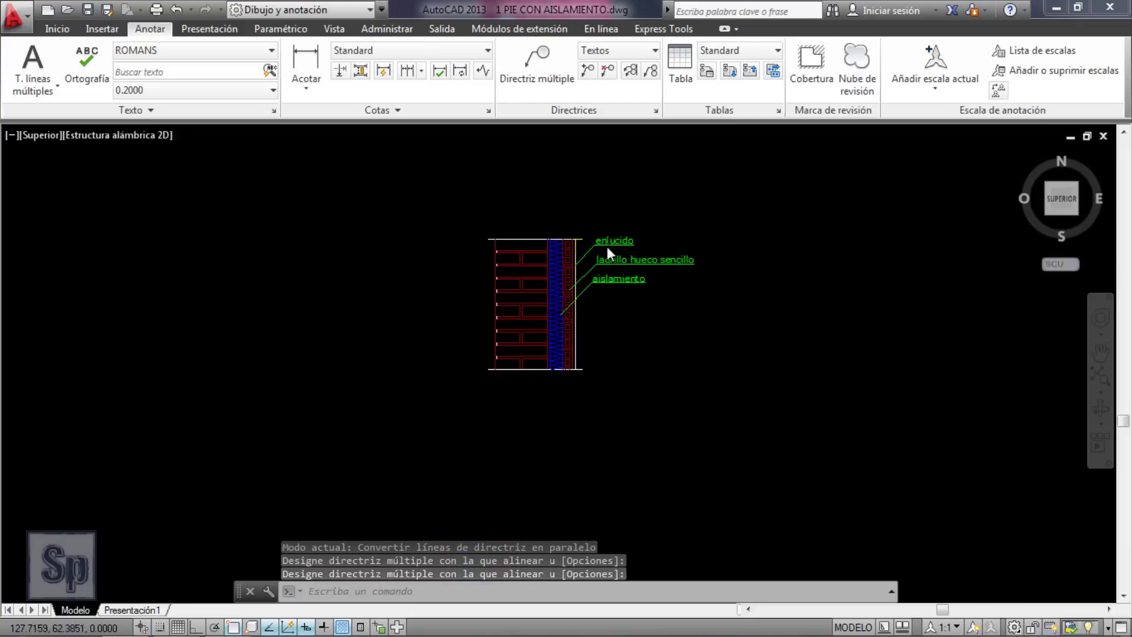
scroll(606, 246, "up", 2)
scroll(642, 234, "up", 2)
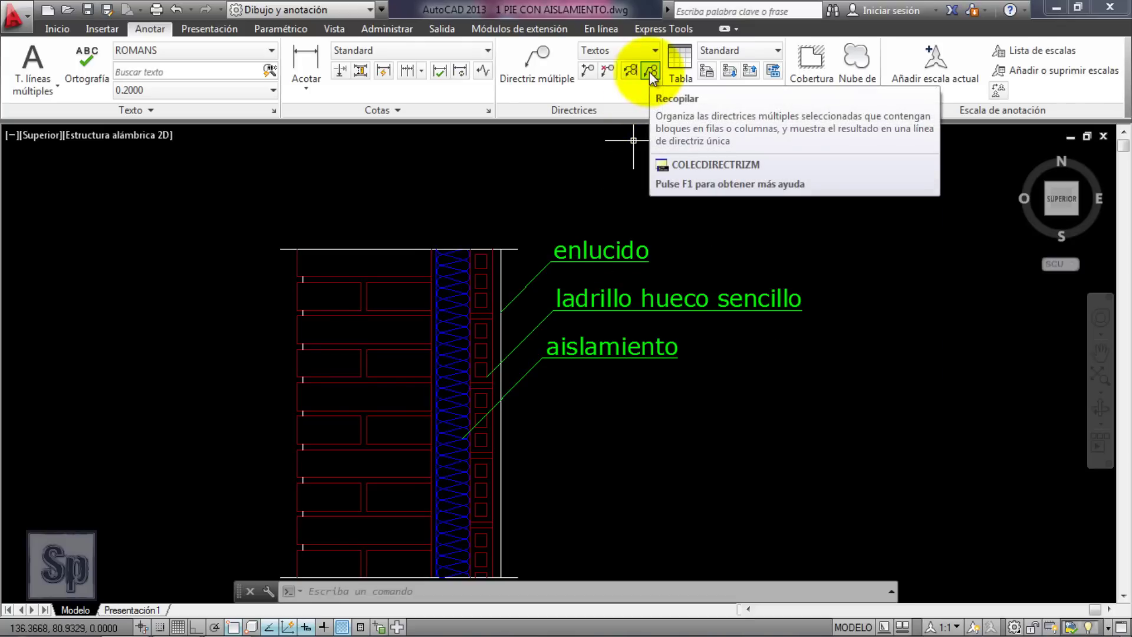
Step: Create a new multileader style named Bloques
scroll(578, 230, "down", 4)
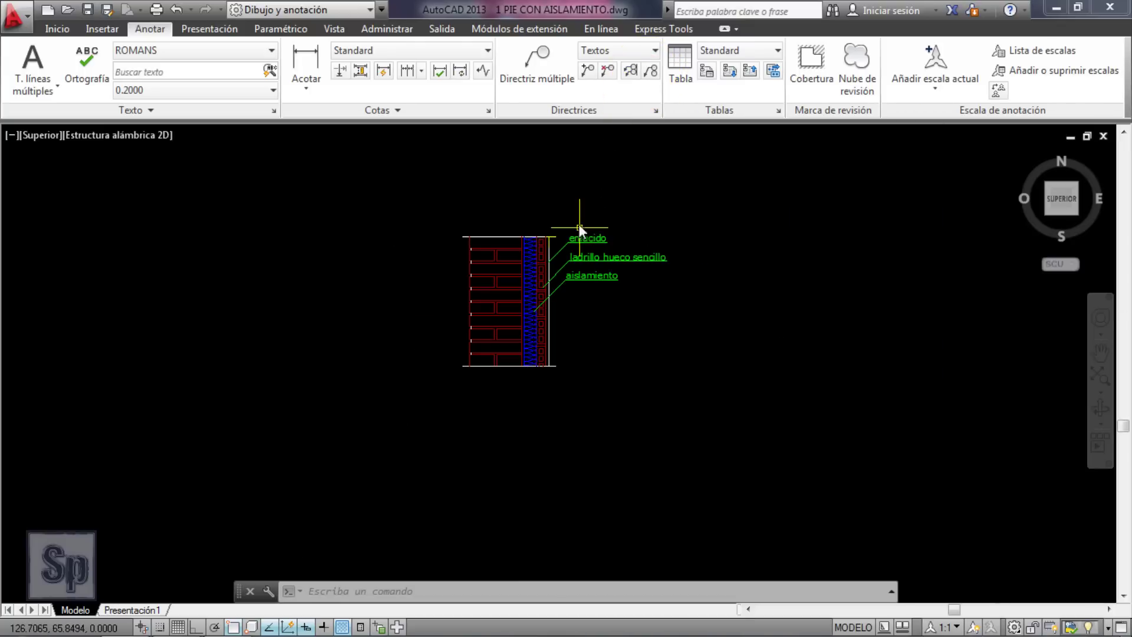
left_click(654, 110)
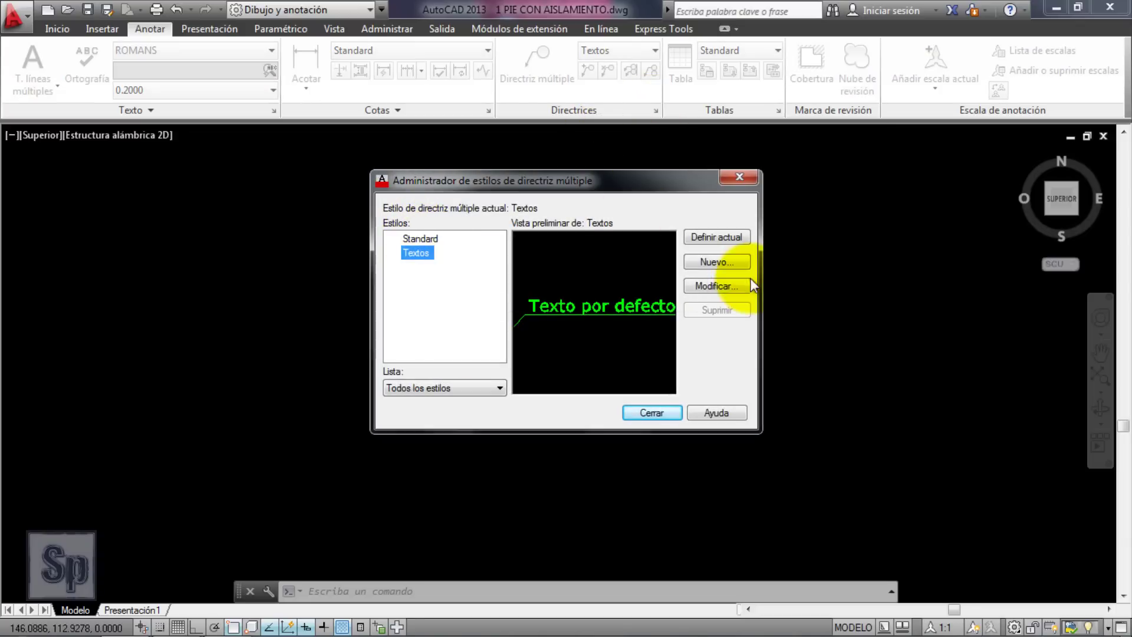
left_click(703, 263)
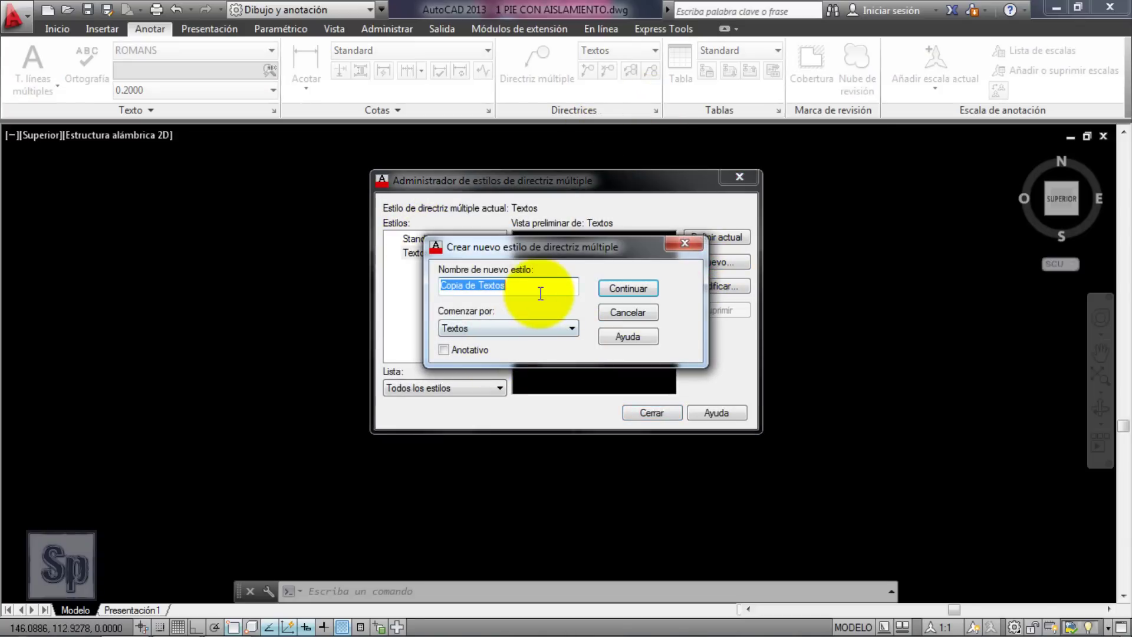
type("Bloques")
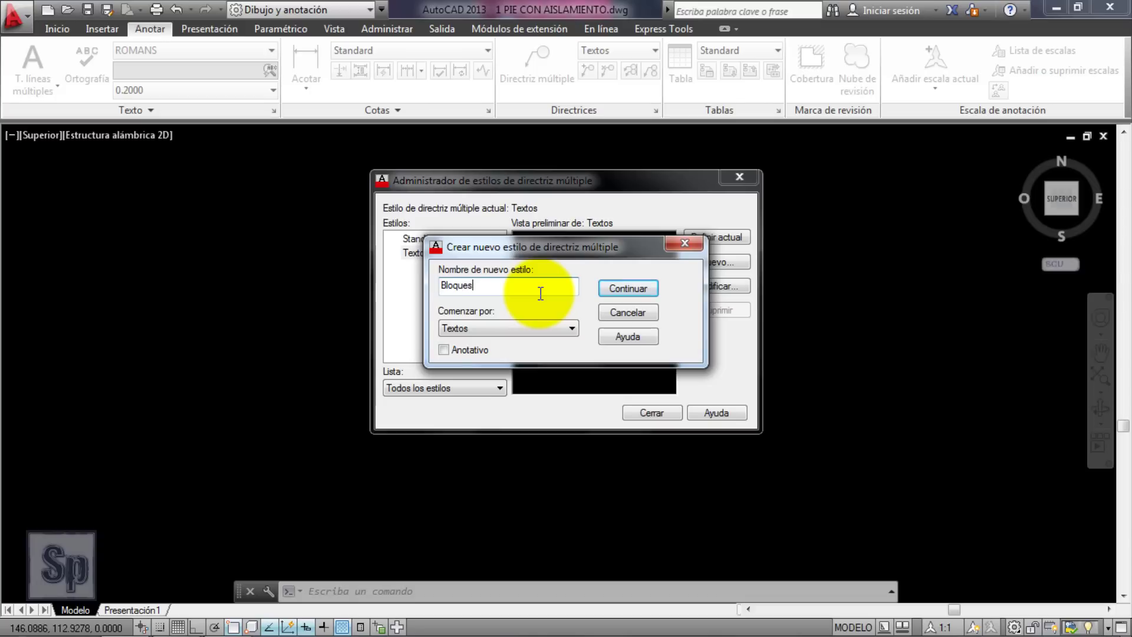
left_click(638, 290)
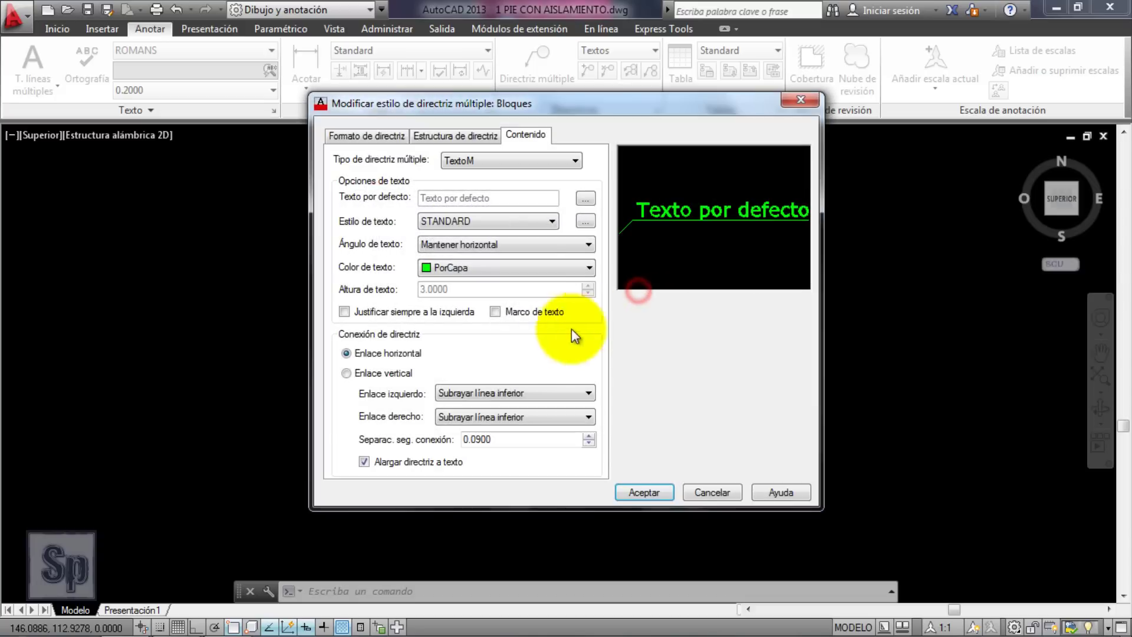
Step: Give Bloques block content using the Círculo block, coloured ByLayer, at scale 10
left_click(556, 158)
left_click(470, 186)
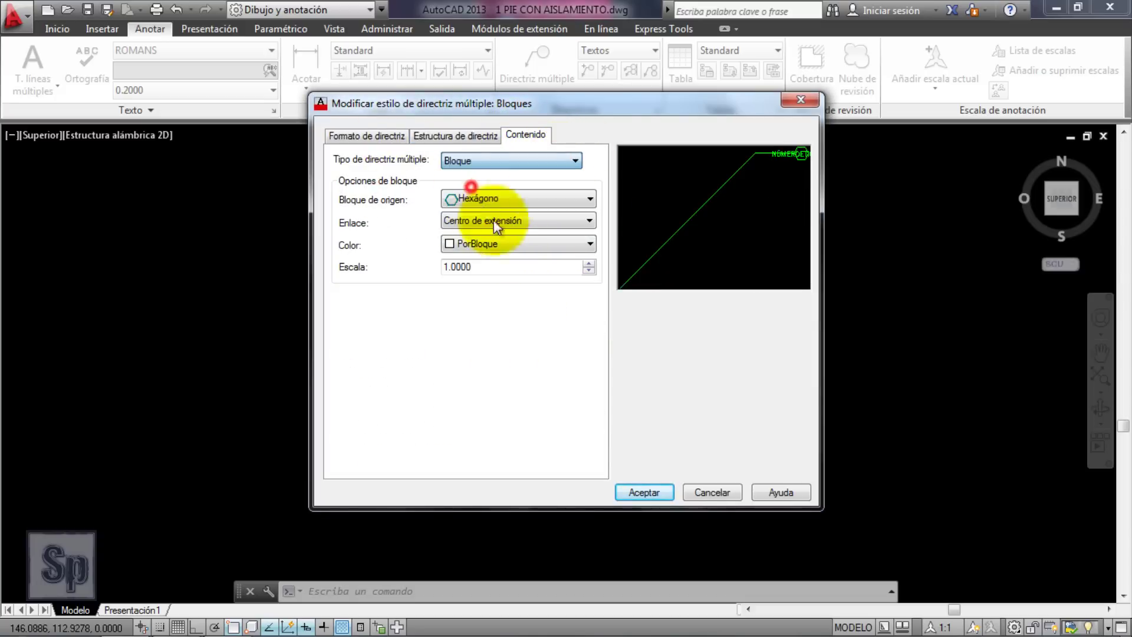
left_click(560, 199)
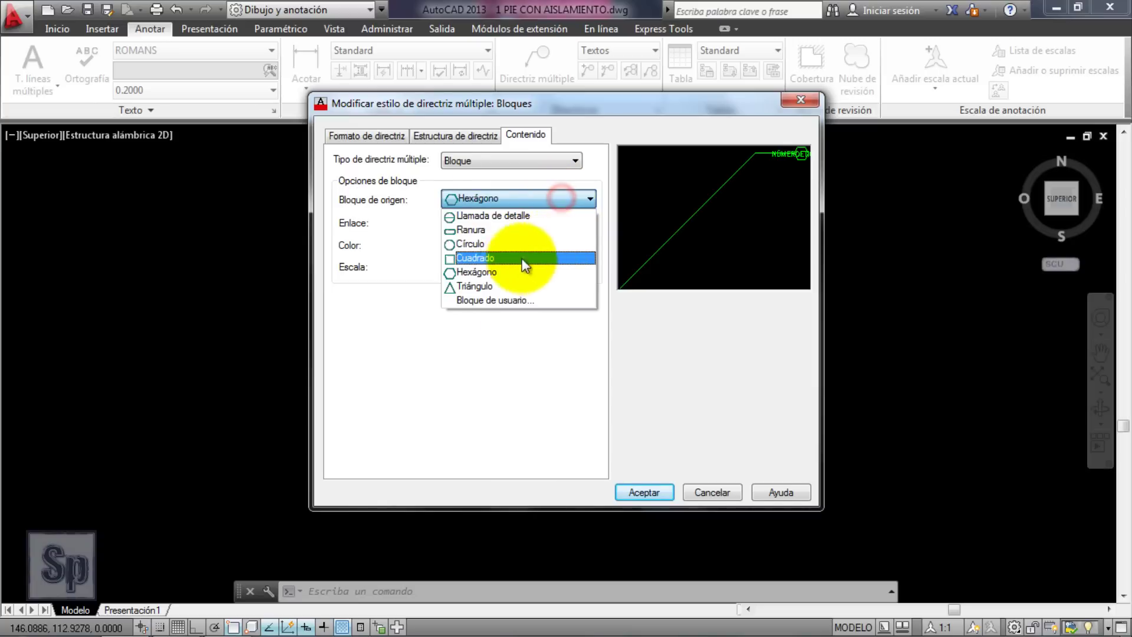
left_click(492, 243)
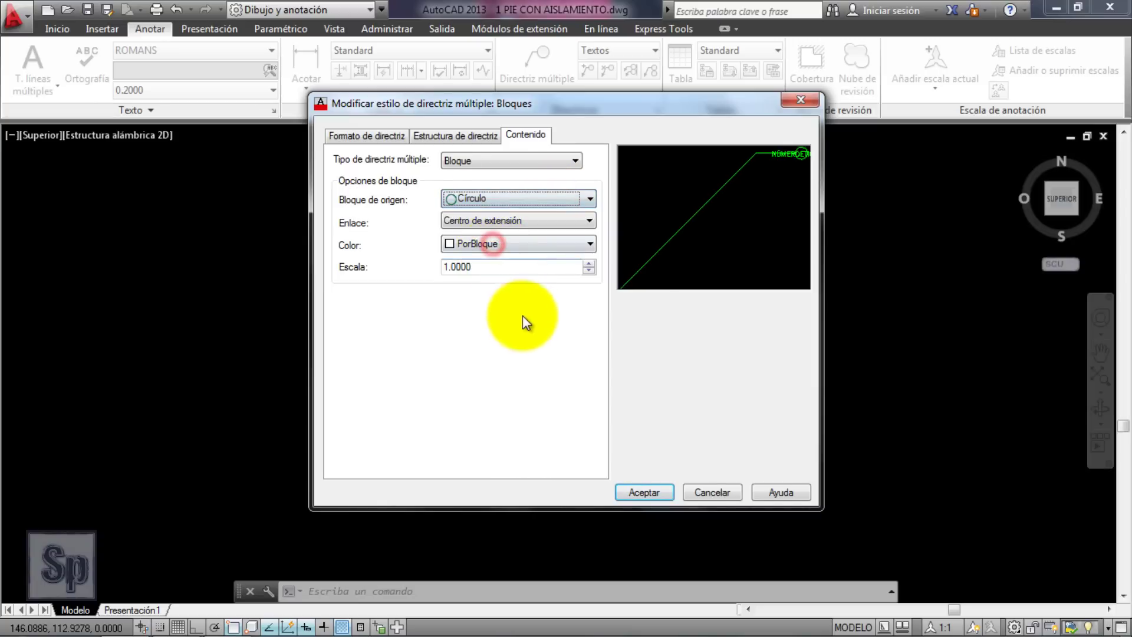
left_click(544, 246)
left_click(500, 259)
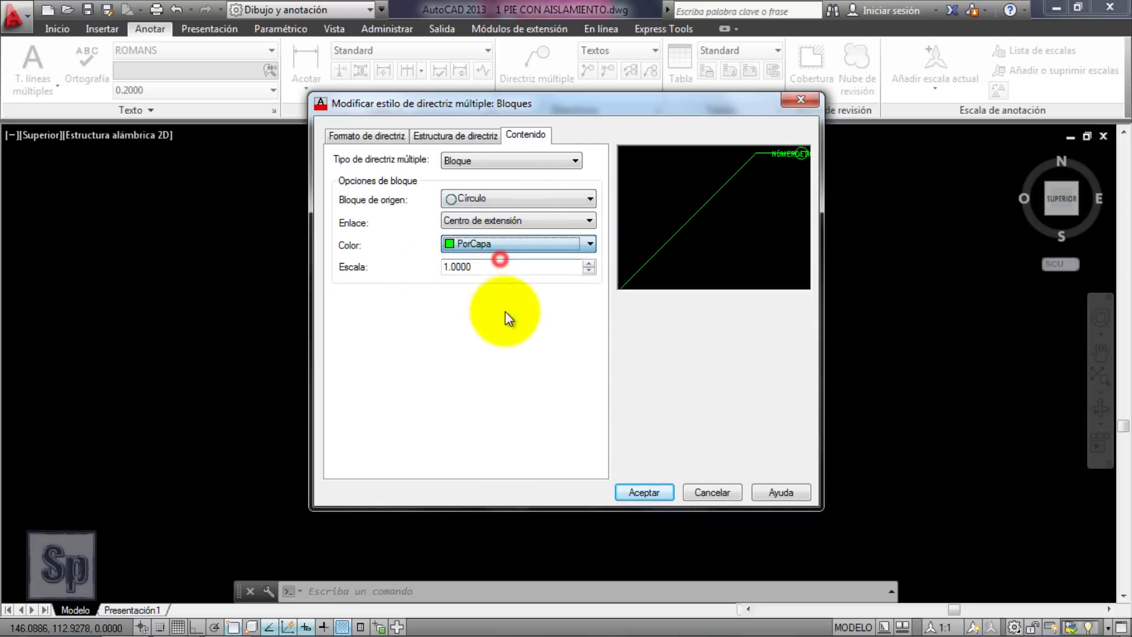
left_click_drag(487, 268, 456, 268)
type("10")
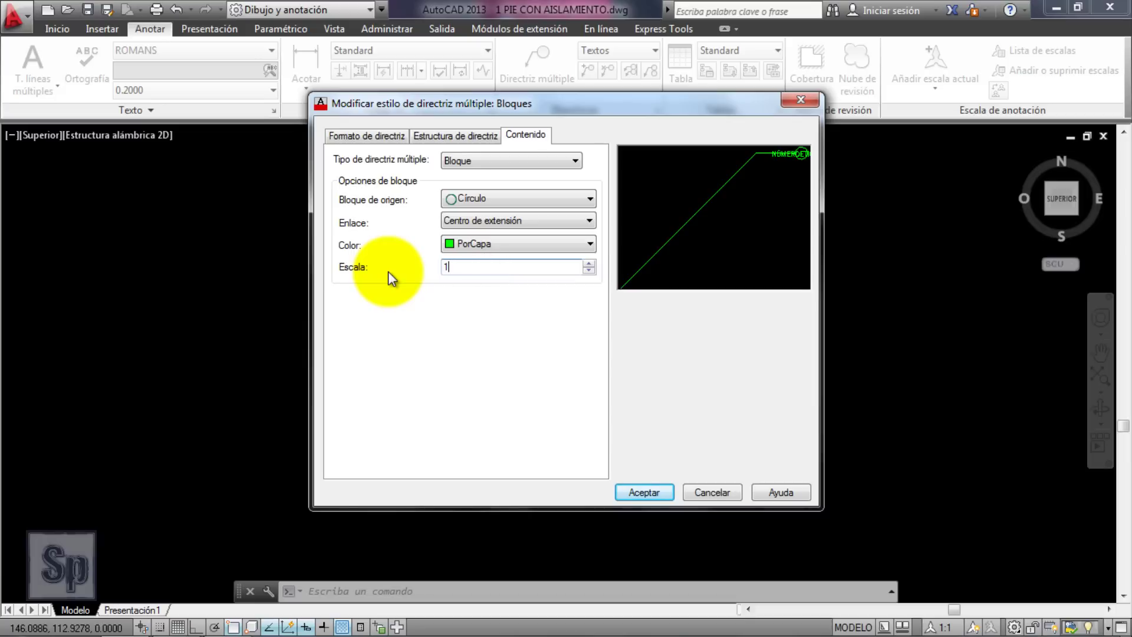
left_click(637, 492)
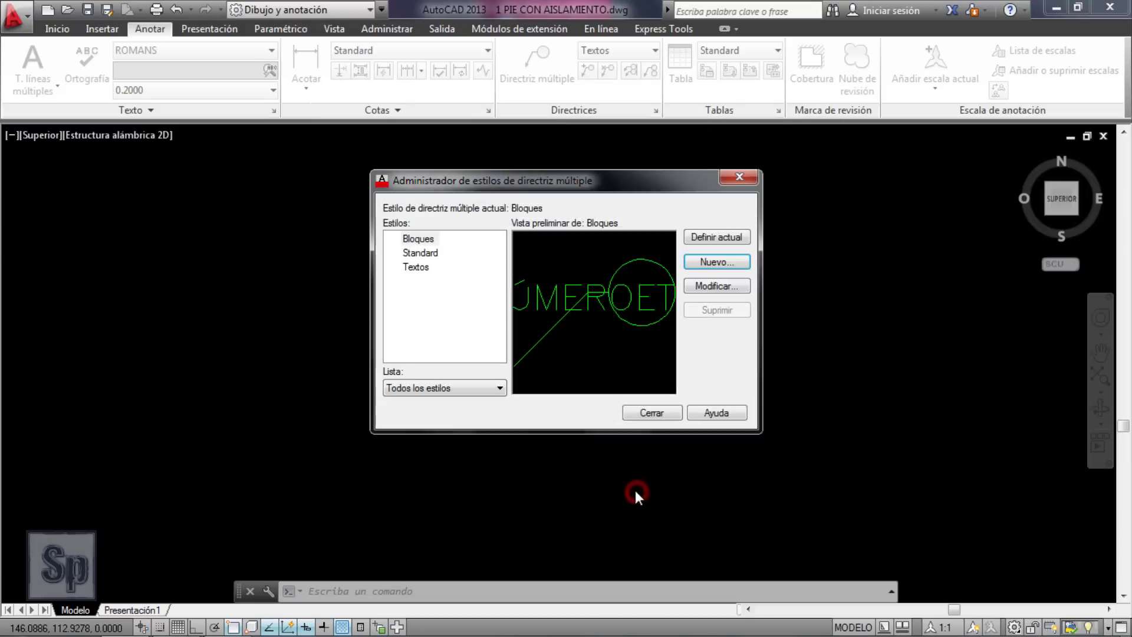
left_click(652, 414)
scroll(504, 298, "down", 2)
scroll(546, 296, "up", 3)
scroll(536, 222, "up", 2)
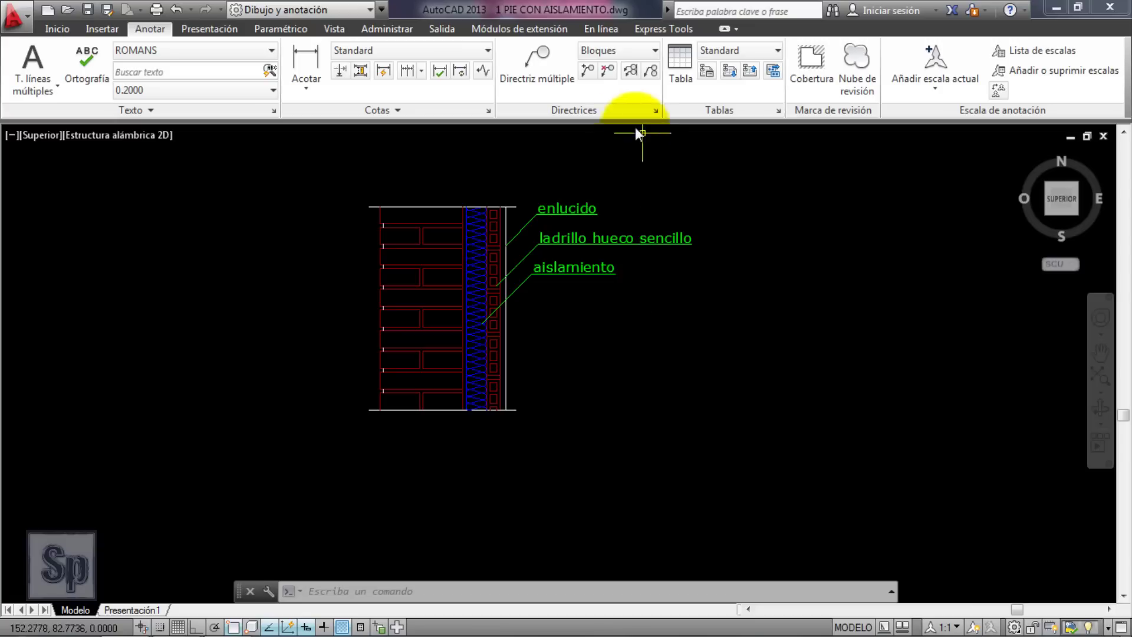
Step: Add a circle-balloon multileader numbered 1 pointing into the wall section
left_click(534, 65)
scroll(495, 359, "up", 4)
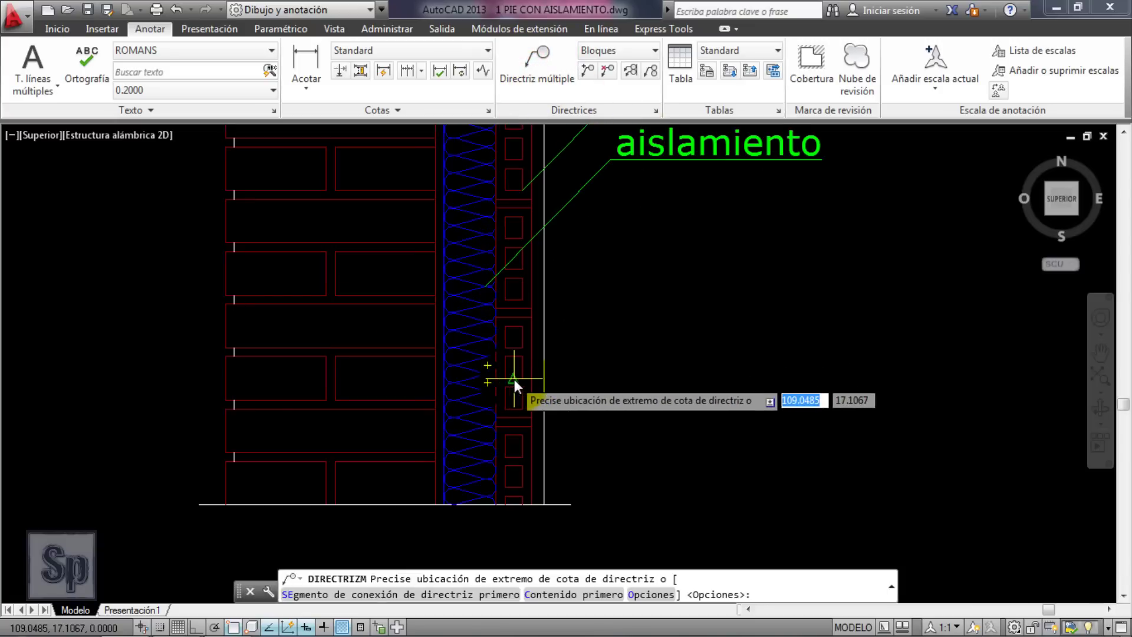
left_click(514, 380)
left_click(617, 274)
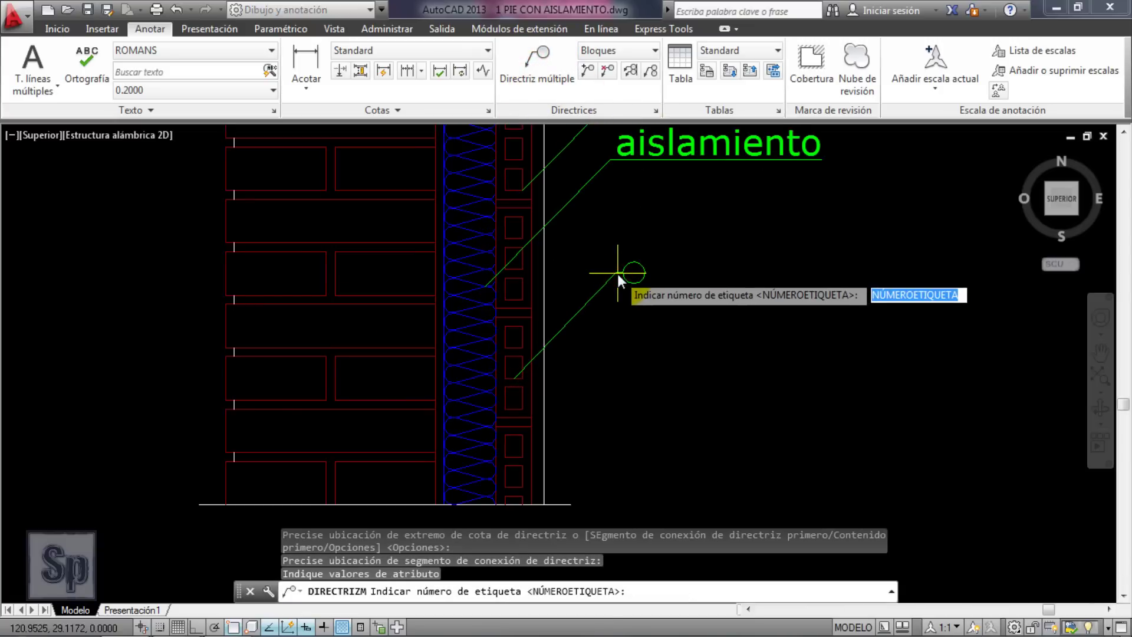
type("1")
key("Return")
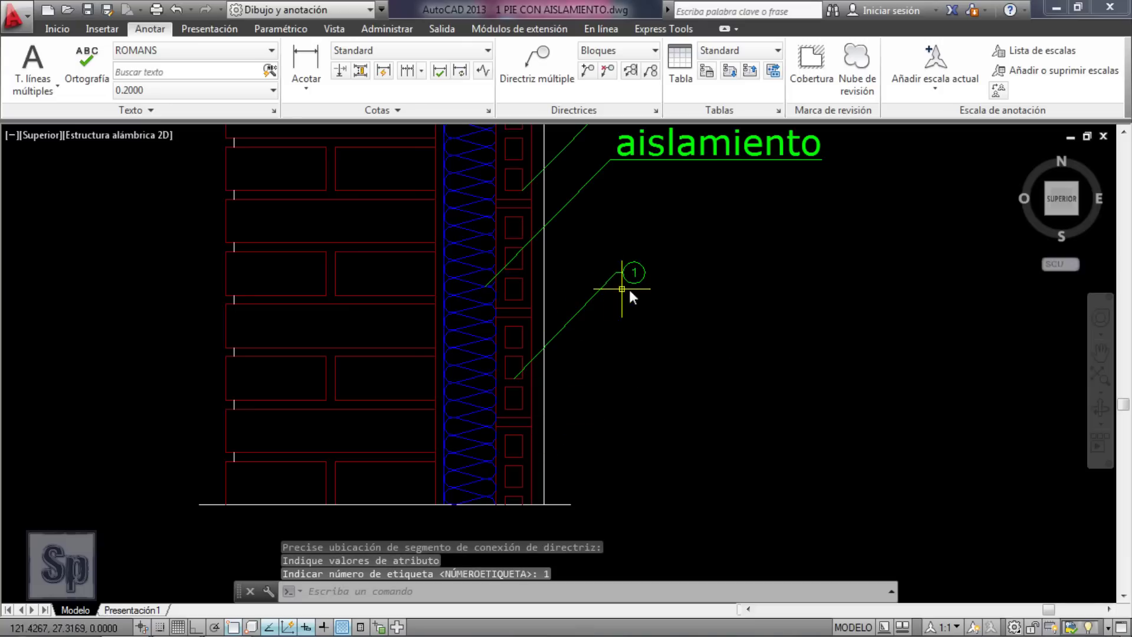
Step: Add balloons numbered 2 and 3 pointing into the lower wall layers and insulation
left_click(536, 65)
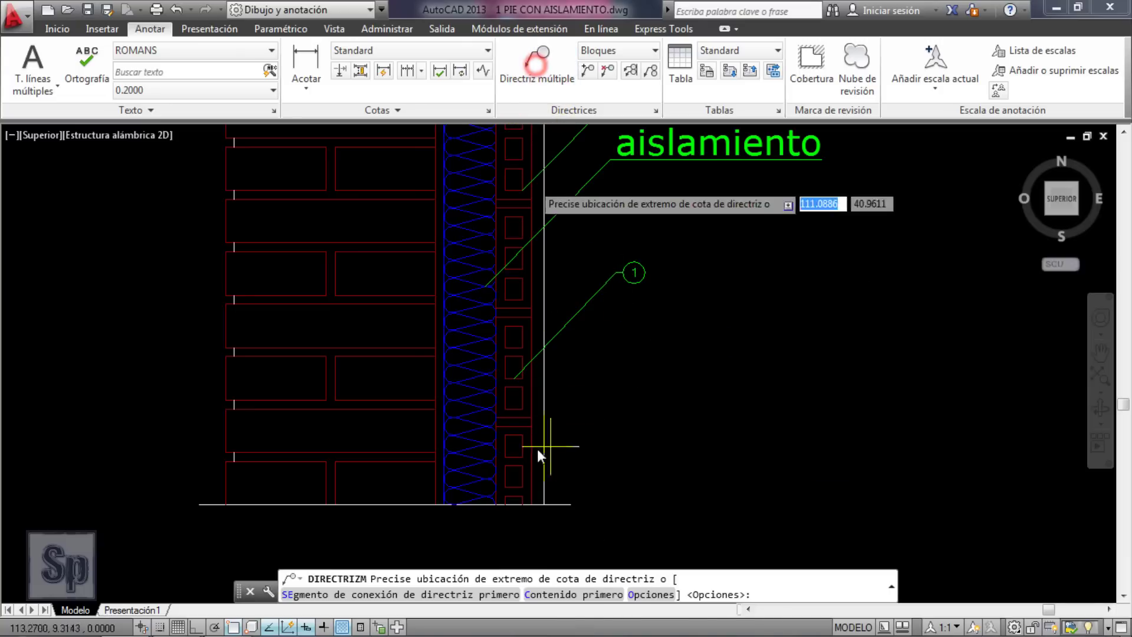
left_click(514, 425)
left_click(641, 343)
type("2")
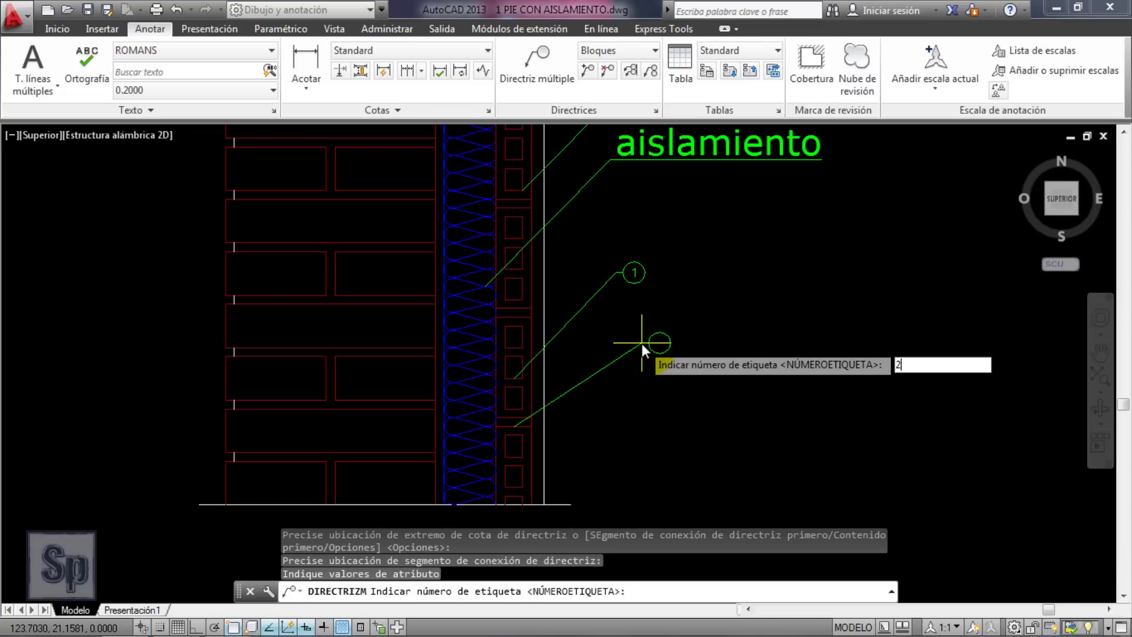
key("Return")
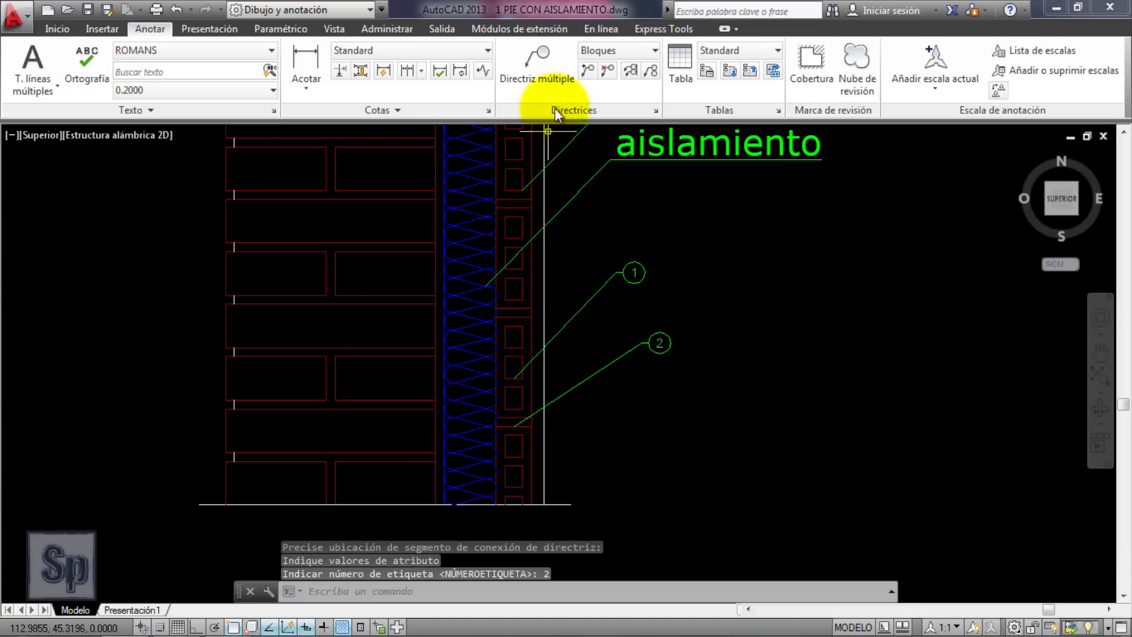
left_click(537, 88)
left_click(470, 465)
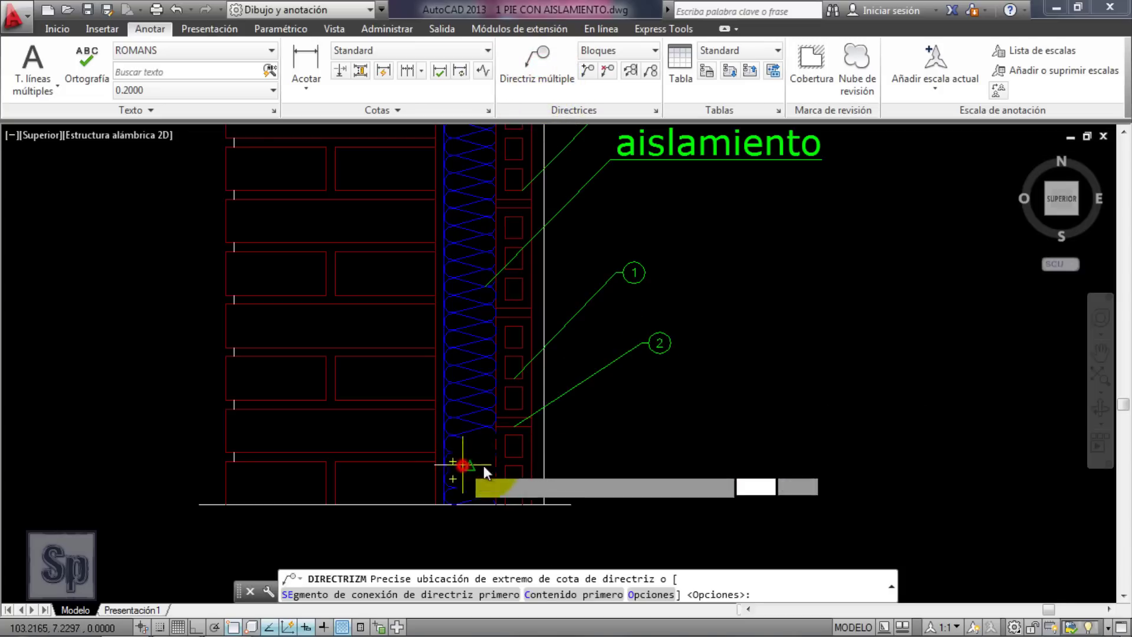
left_click(668, 412)
type("3")
key("Return")
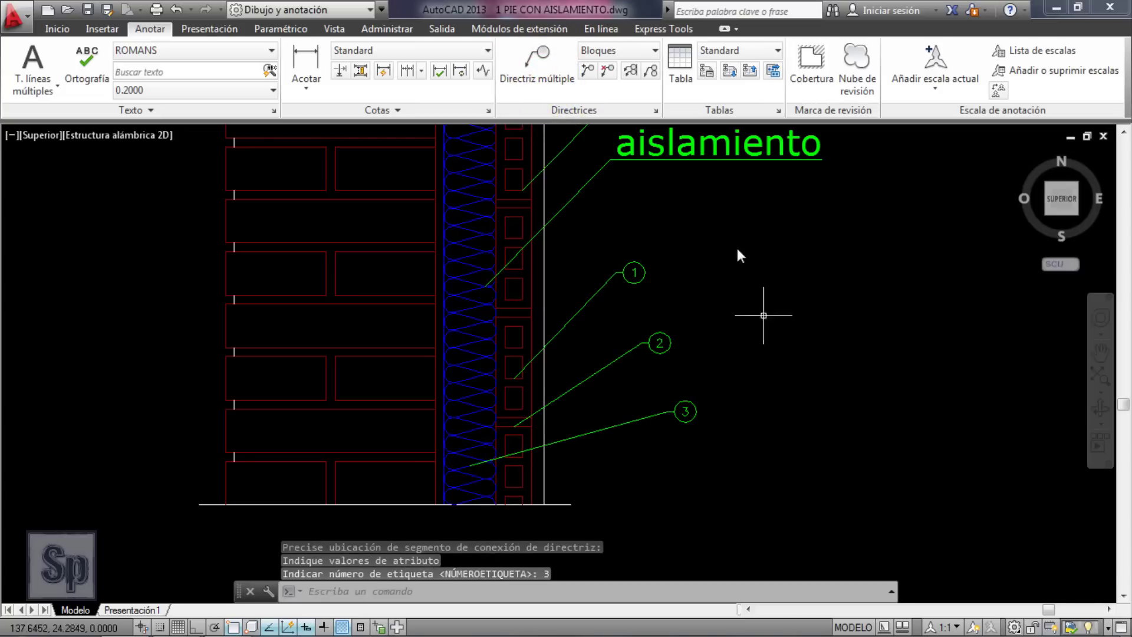
scroll(578, 377, "down", 2)
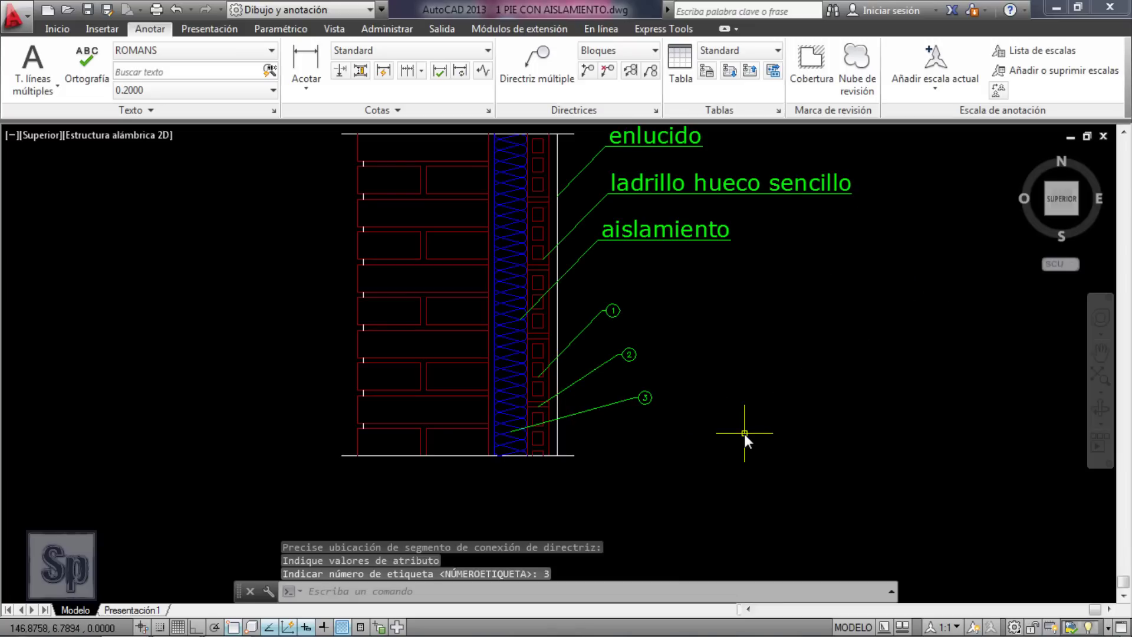
Step: Collect the three numbered balloons onto a single leader reading 3, 2, 1
left_click(647, 71)
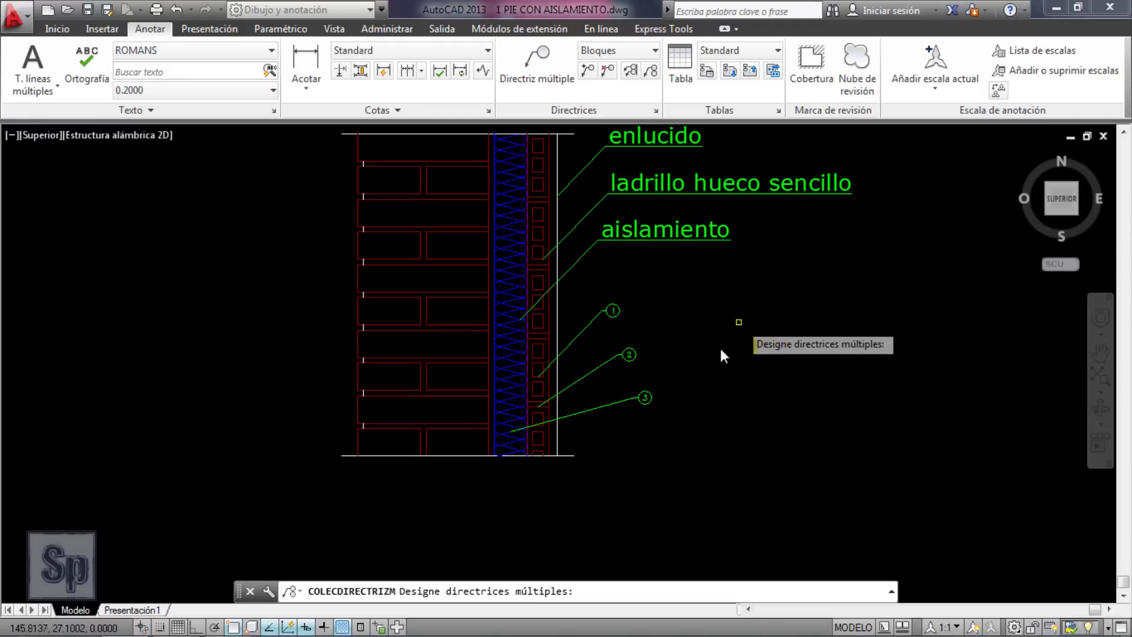
left_click(681, 284)
left_click(590, 445)
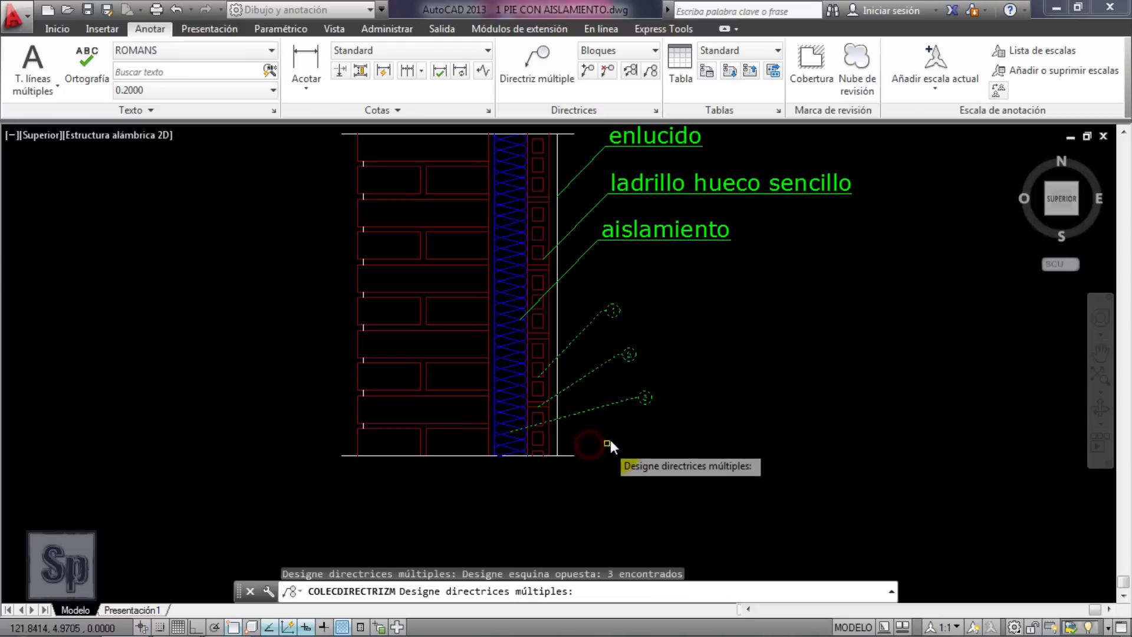
key("Return")
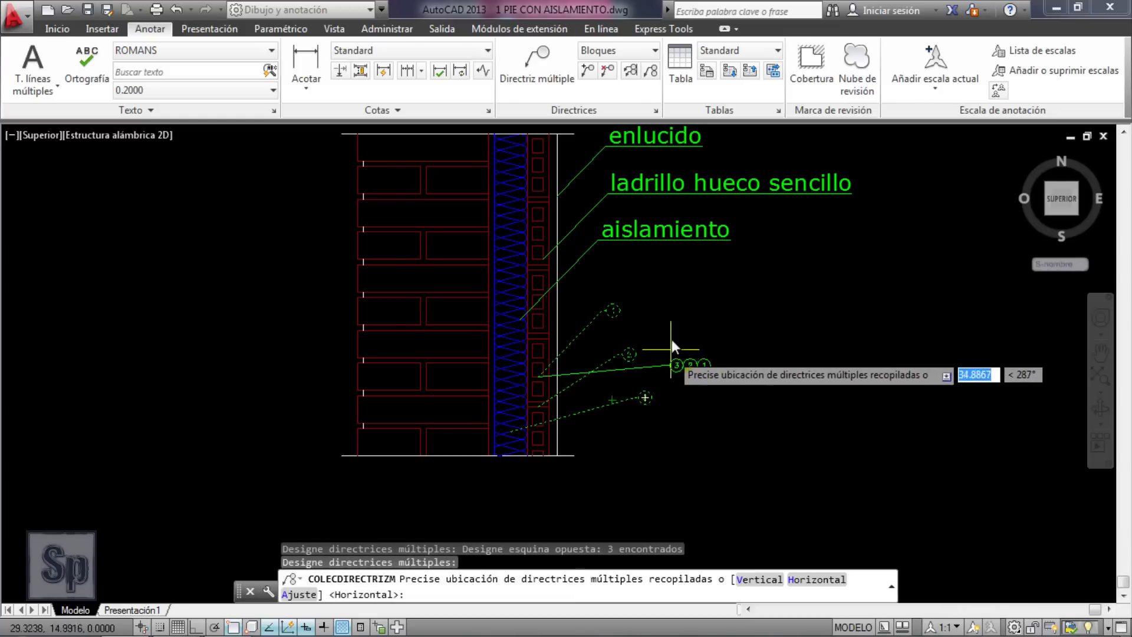
left_click(658, 319)
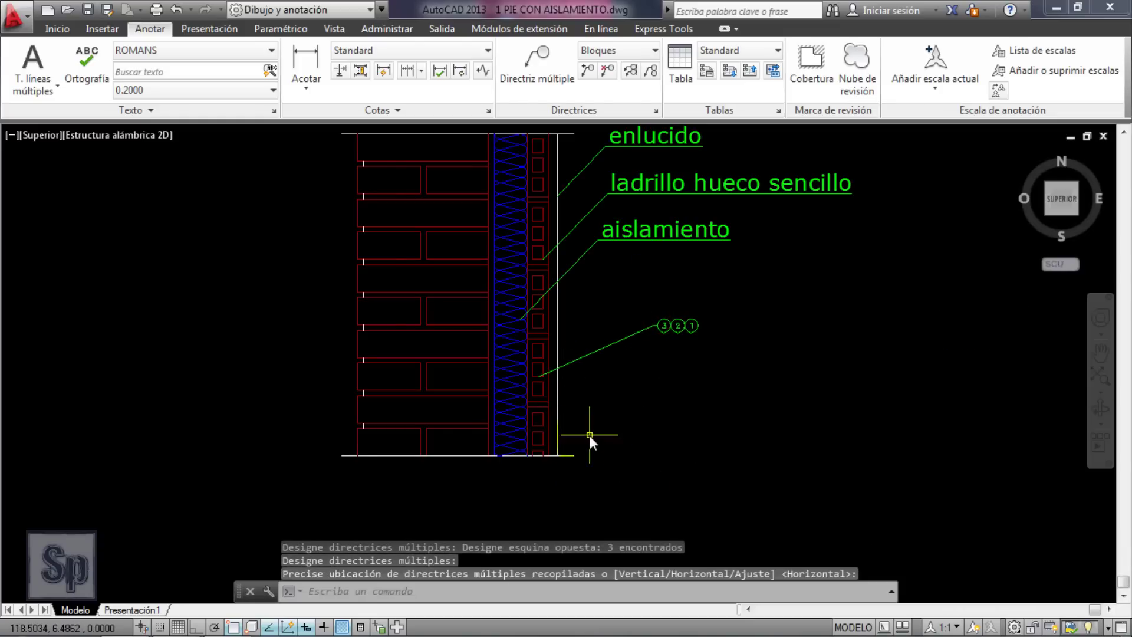
scroll(590, 436, "down", 2)
scroll(518, 412, "up", 2)
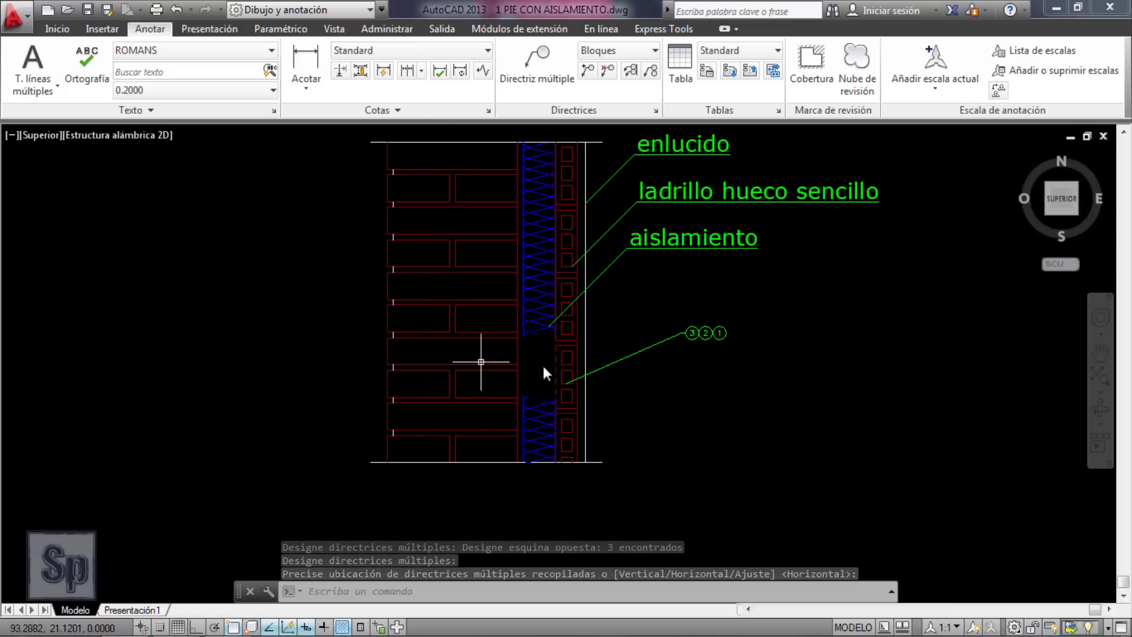